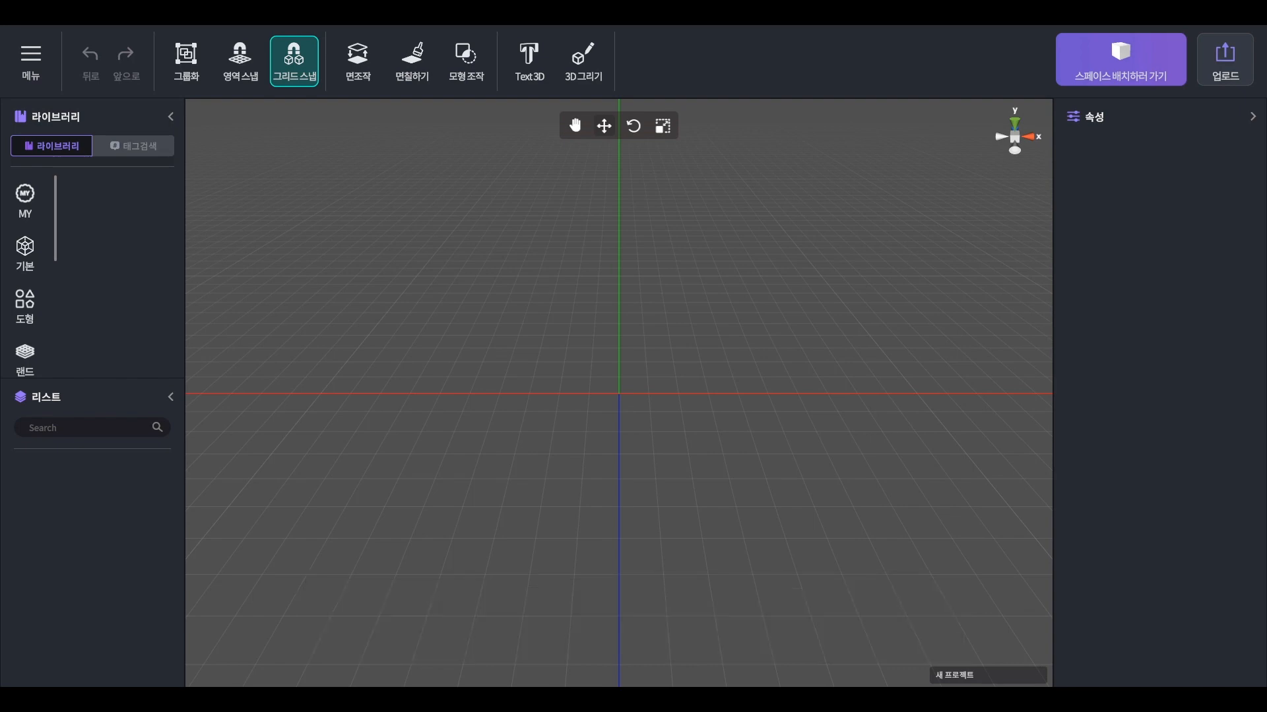
- Place a Cylinder from the library's basic shapes category at the origin of the workspace
click(25, 256)
scroll(148, 317, down, 1)
click(171, 396)
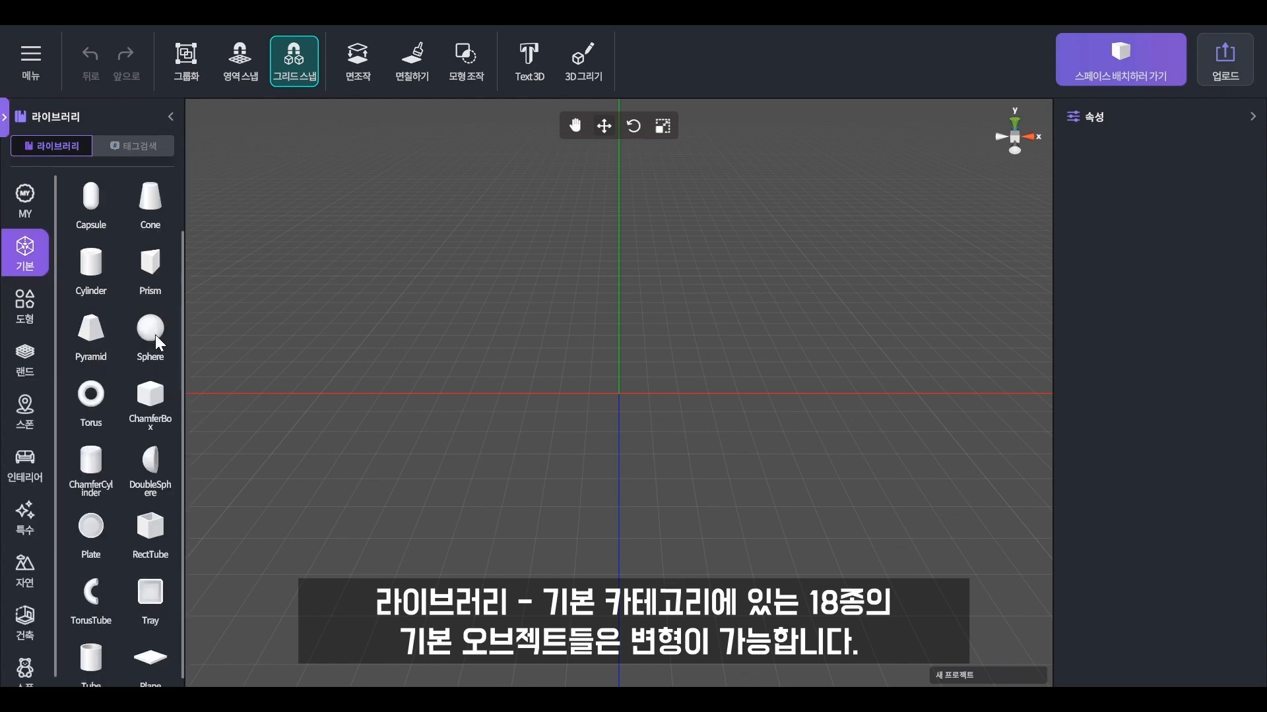
scroll(156, 343, down, 1)
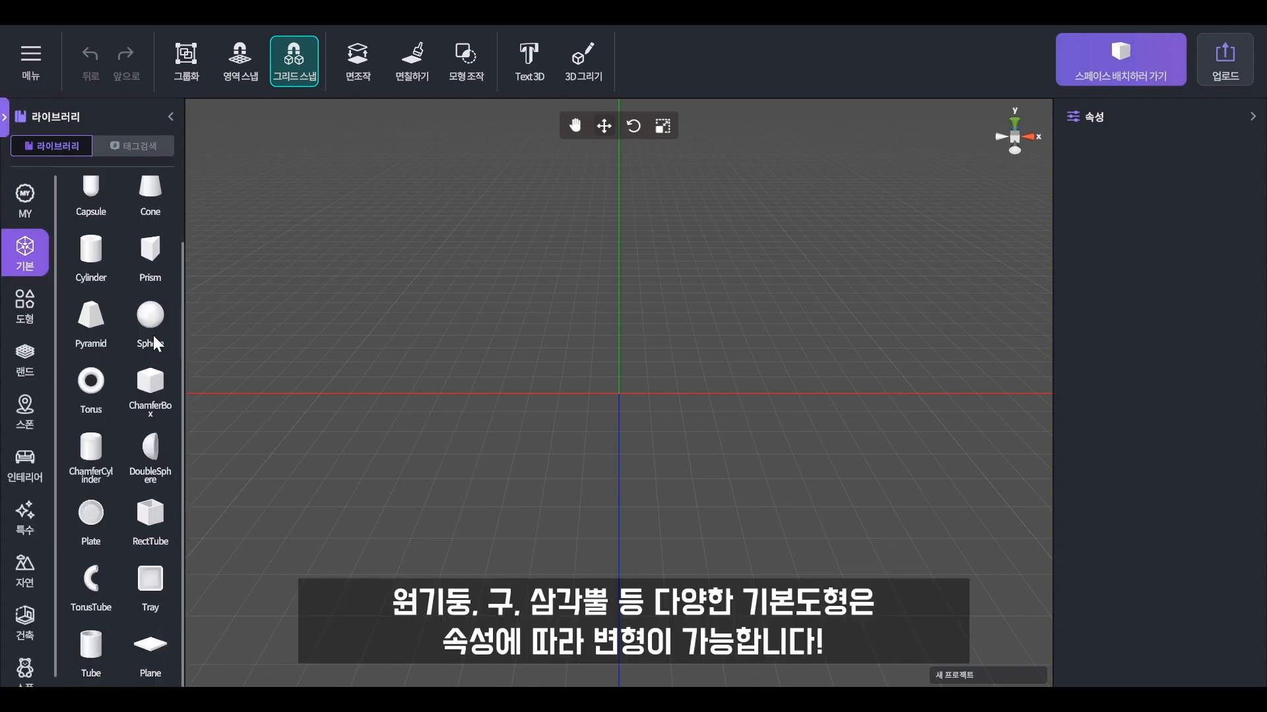
scroll(127, 420, up, 1)
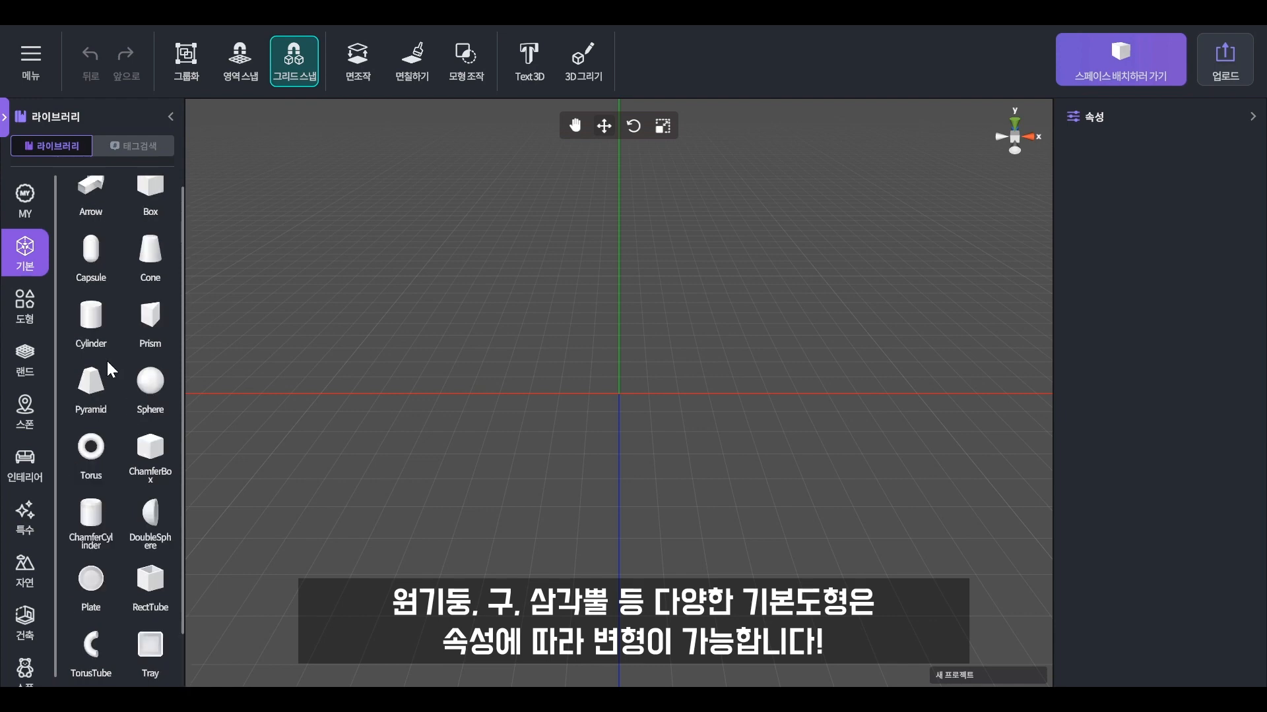
drag(87, 338, 632, 412)
right_drag(731, 490, 717, 455)
middle_drag(717, 456, 701, 382)
scroll(756, 463, up, 3)
middle_drag(756, 463, 737, 408)
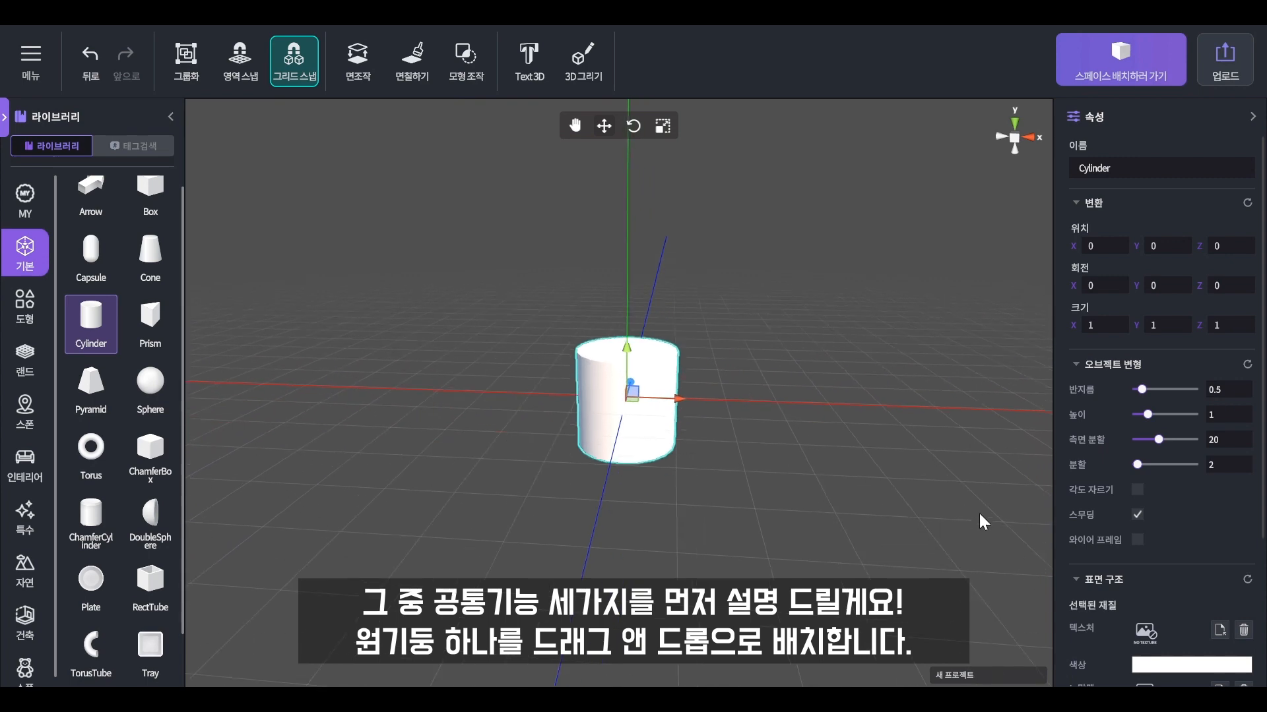
- Change the cylinder's surface colour to the mid-grey #949494 at full opacity
click(1142, 663)
click(467, 315)
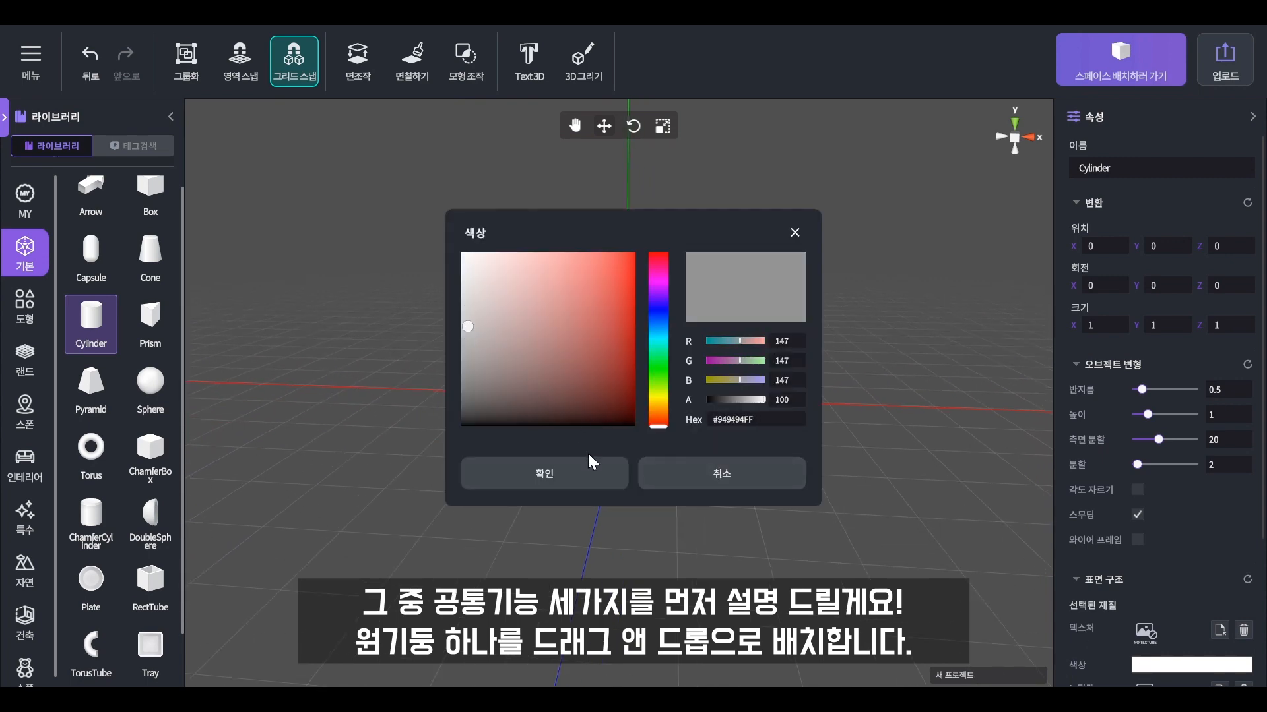
click(589, 470)
- Turn off smoothing on the cylinder and inspect its faceted side surface up close
right_drag(670, 508, 702, 504)
scroll(690, 455, up, 2)
middle_drag(687, 461, 740, 548)
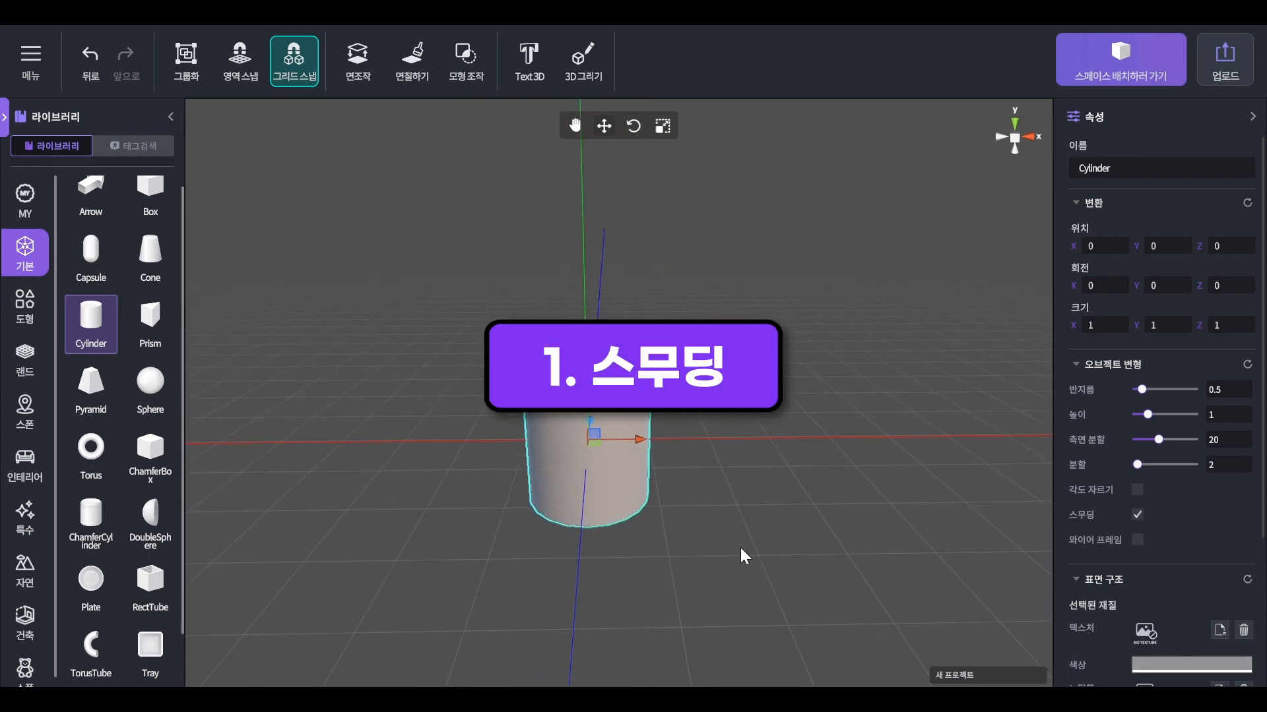
scroll(717, 538, up, 3)
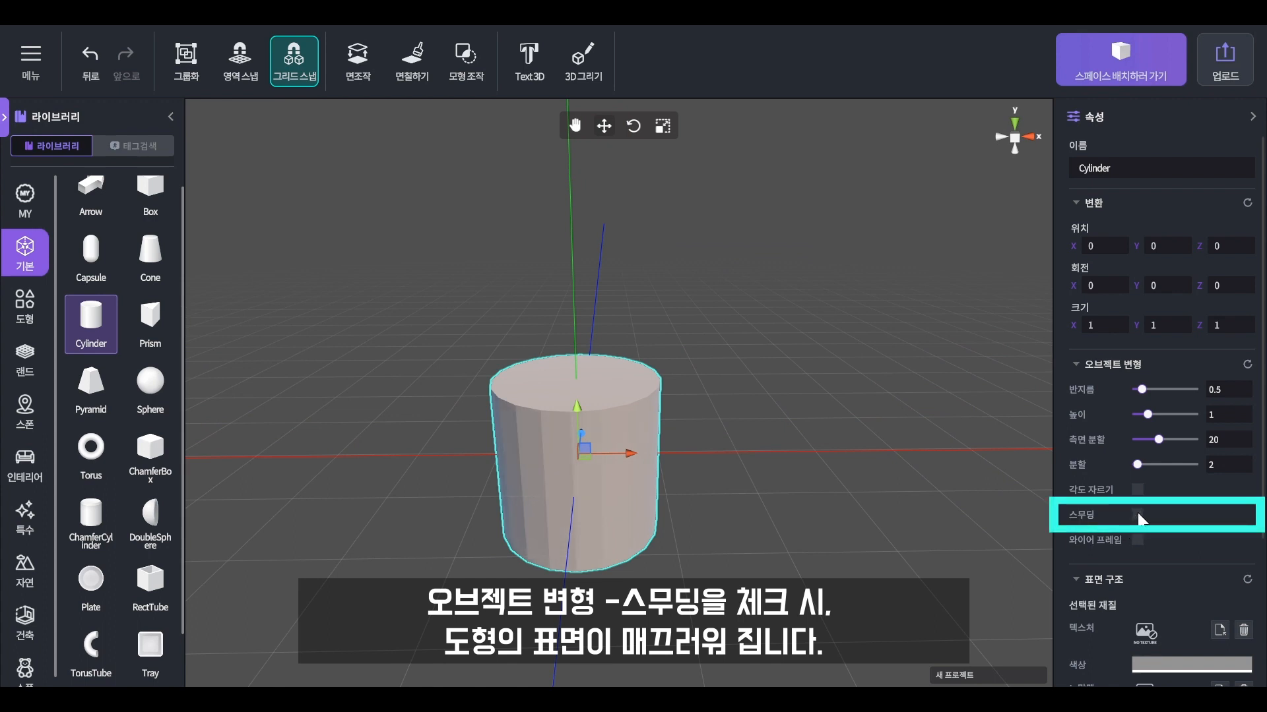
click(913, 560)
scroll(588, 495, up, 3)
middle_drag(588, 493, 591, 379)
scroll(562, 346, up, 3)
scroll(561, 356, down, 3)
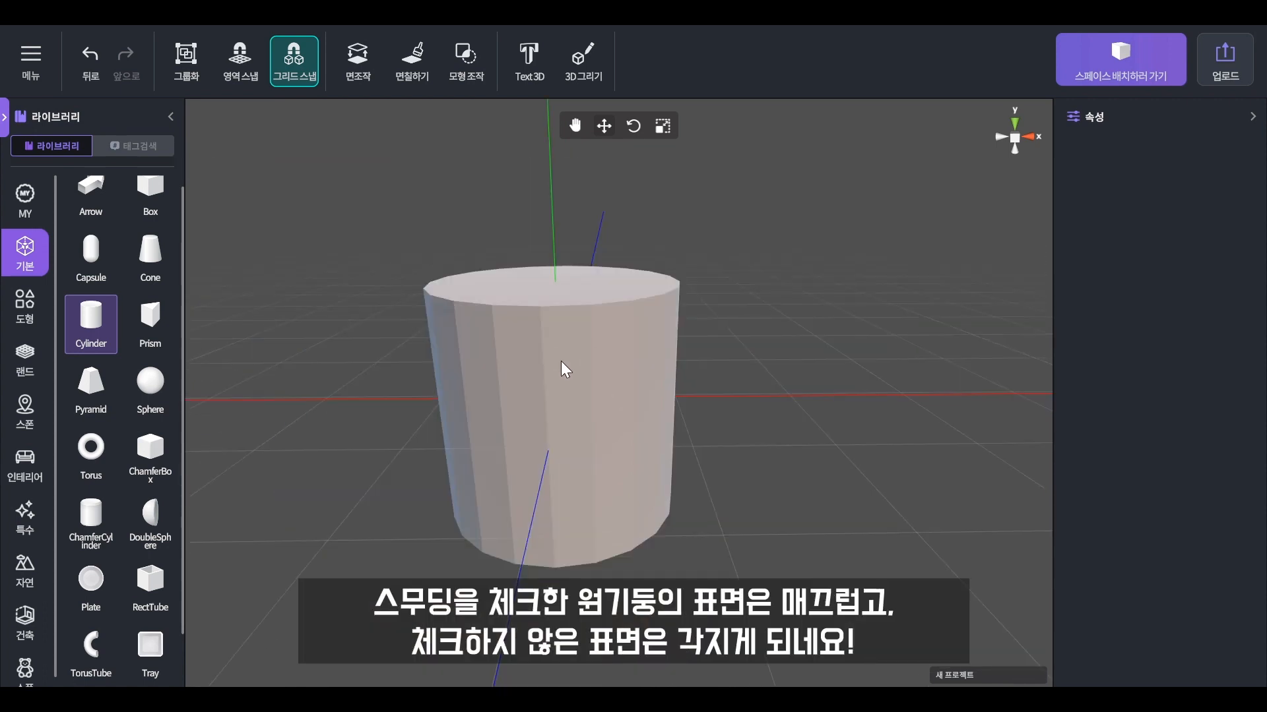
click(564, 368)
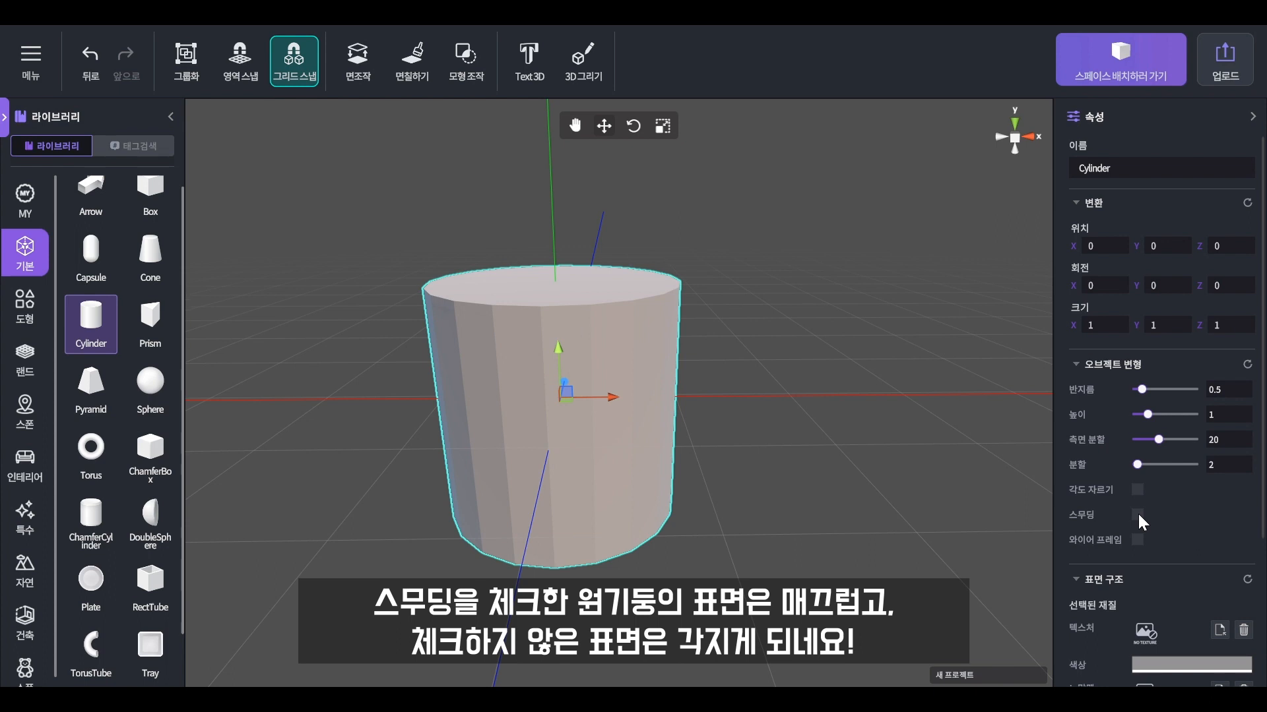
click(875, 499)
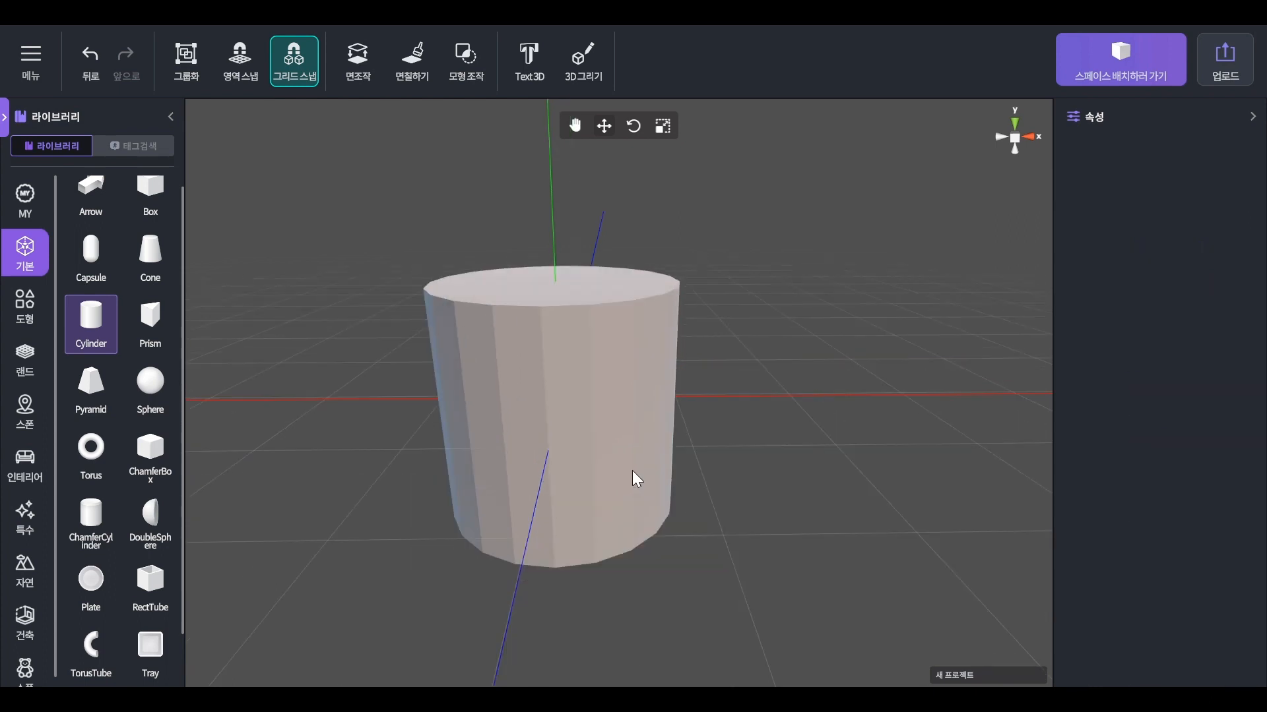
- Enable smoothing on the cylinder and display its wireframe
click(632, 470)
click(1134, 516)
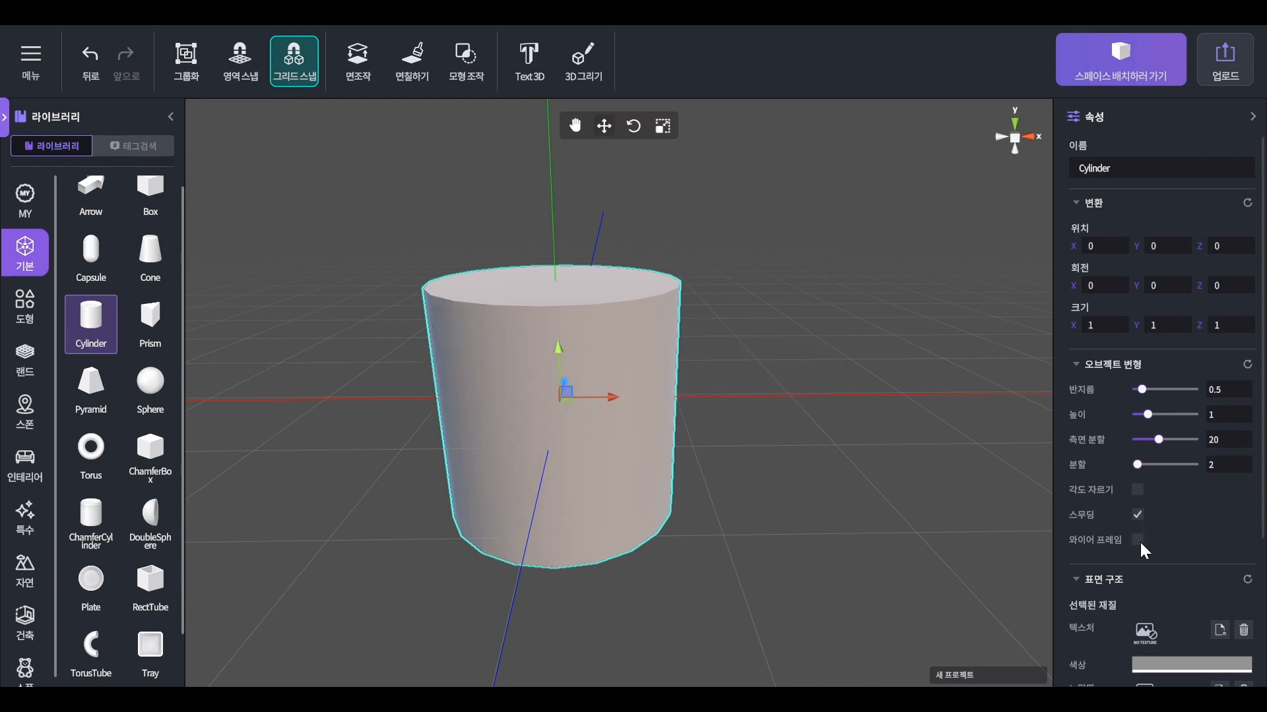
click(1139, 540)
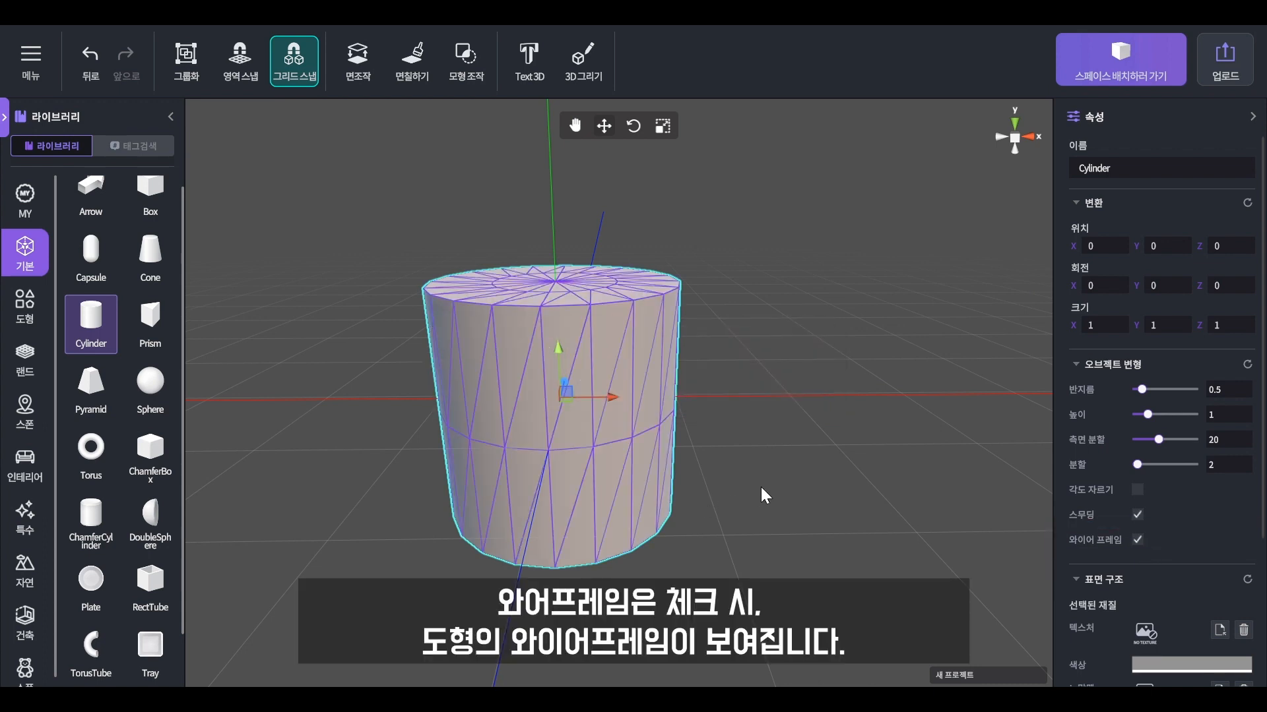
click(707, 478)
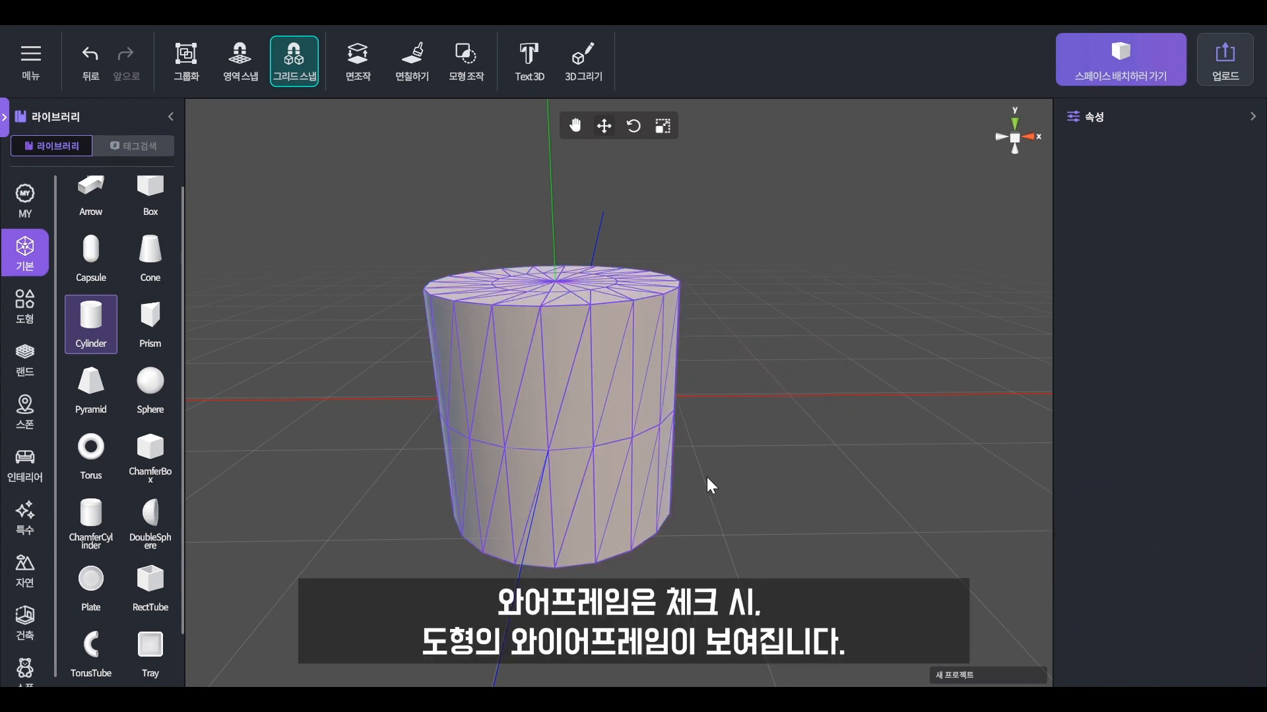
click(607, 471)
middle_drag(758, 481, 831, 475)
right_drag(832, 475, 722, 508)
middle_drag(719, 508, 603, 623)
scroll(603, 623, down, 5)
middle_drag(682, 577, 723, 557)
right_drag(723, 554, 728, 546)
middle_drag(728, 547, 761, 535)
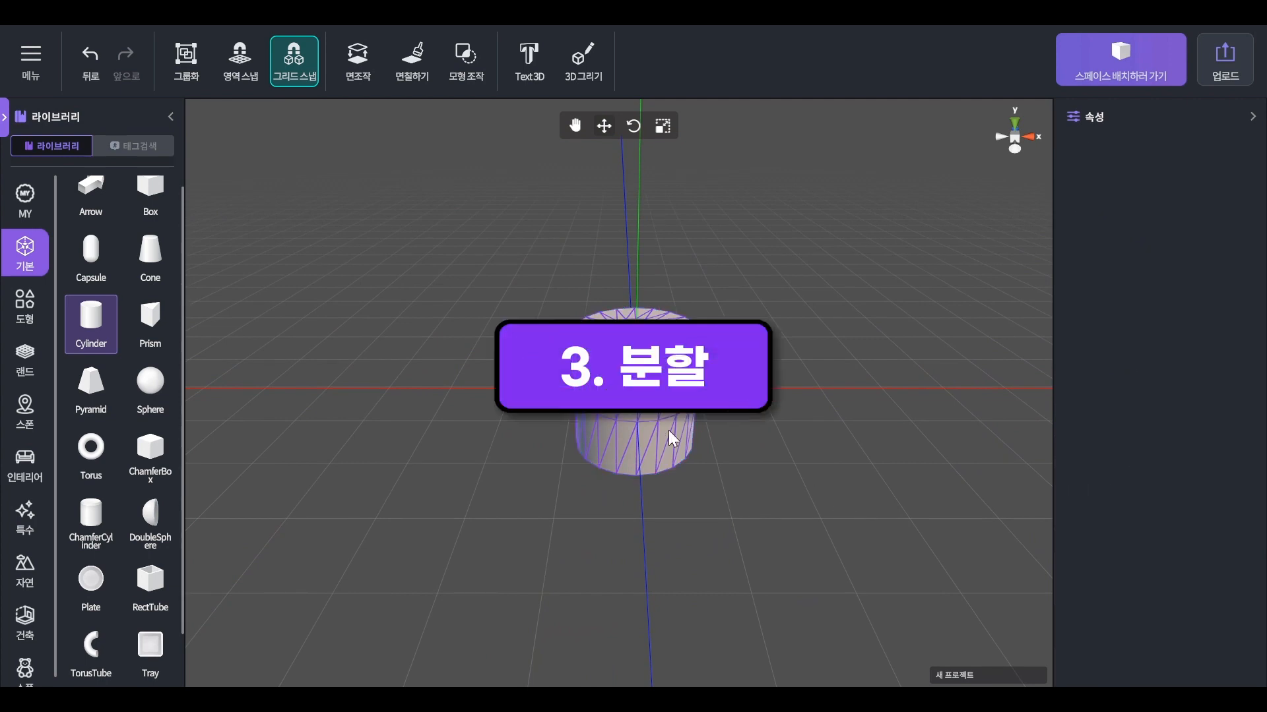
- Replace the cylinder with a Sphere at the origin and reduce its side divisions to 9
click(655, 415)
key(Delete)
drag(159, 396, 698, 401)
middle_drag(754, 390, 707, 399)
scroll(711, 392, up, 3)
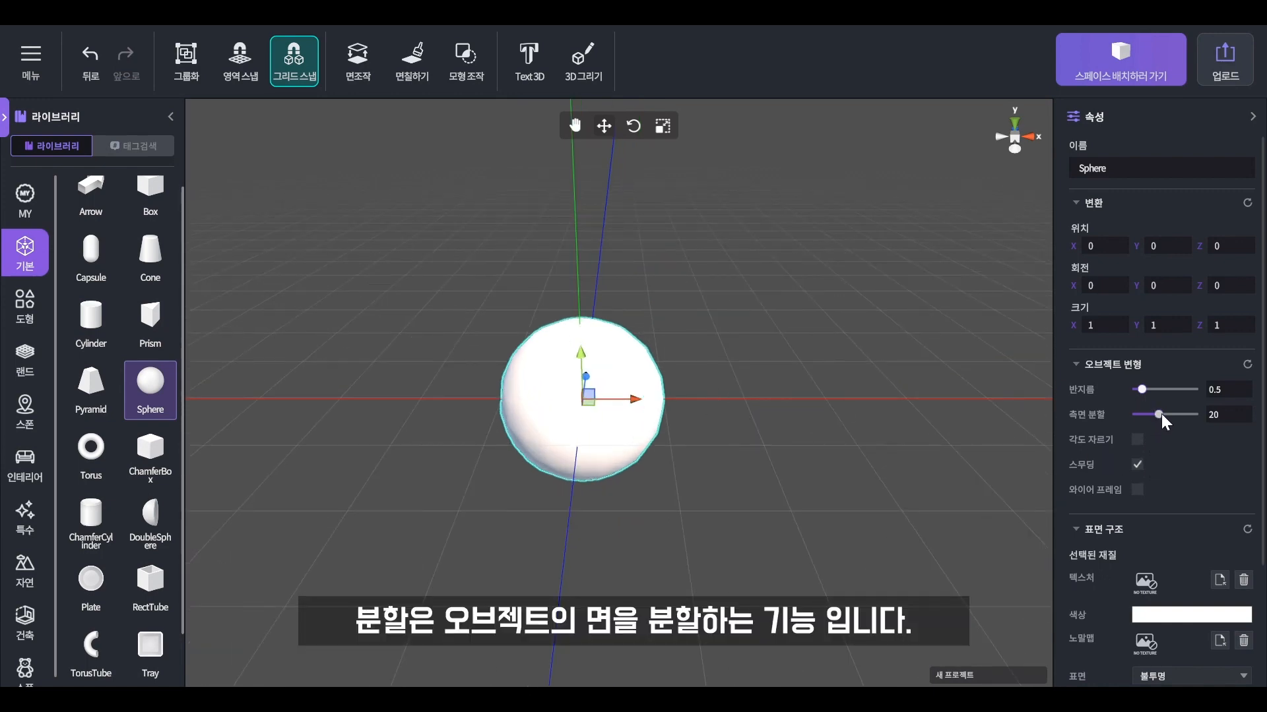
mouse_move(1161, 413)
mouse_down()
mouse_move(1199, 414)
mouse_move(1146, 414)
mouse_up()
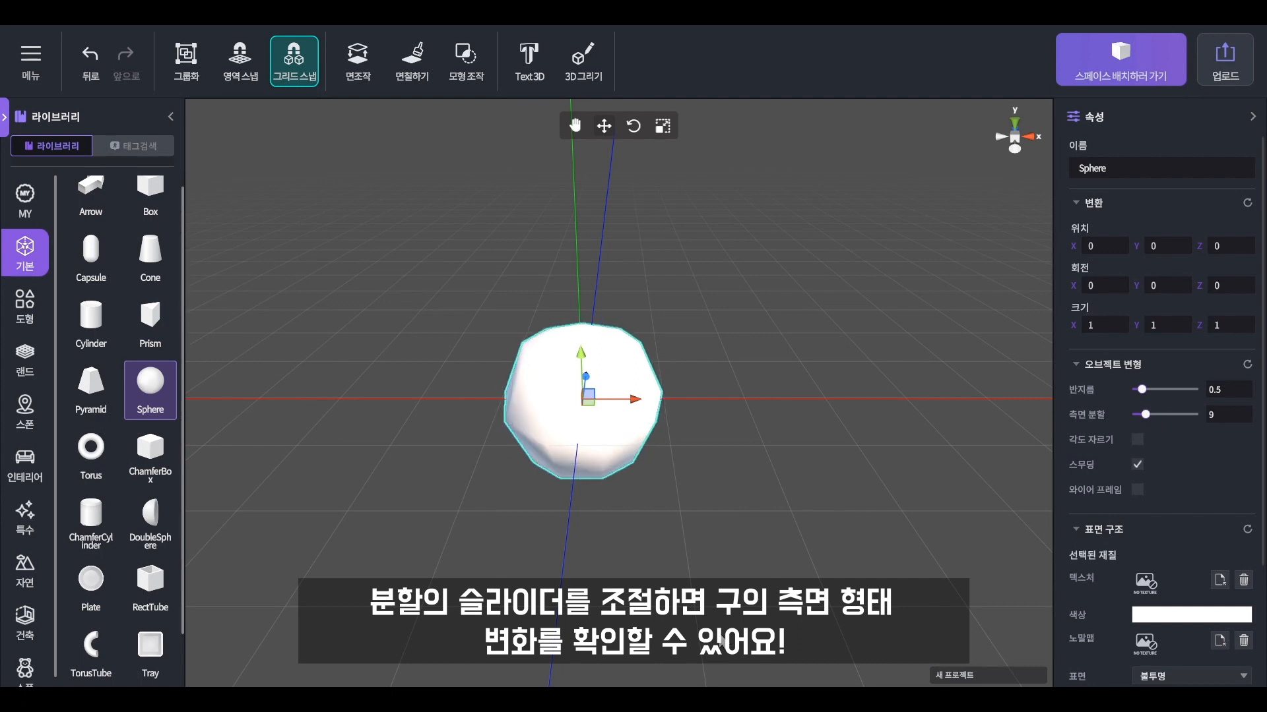
click(708, 580)
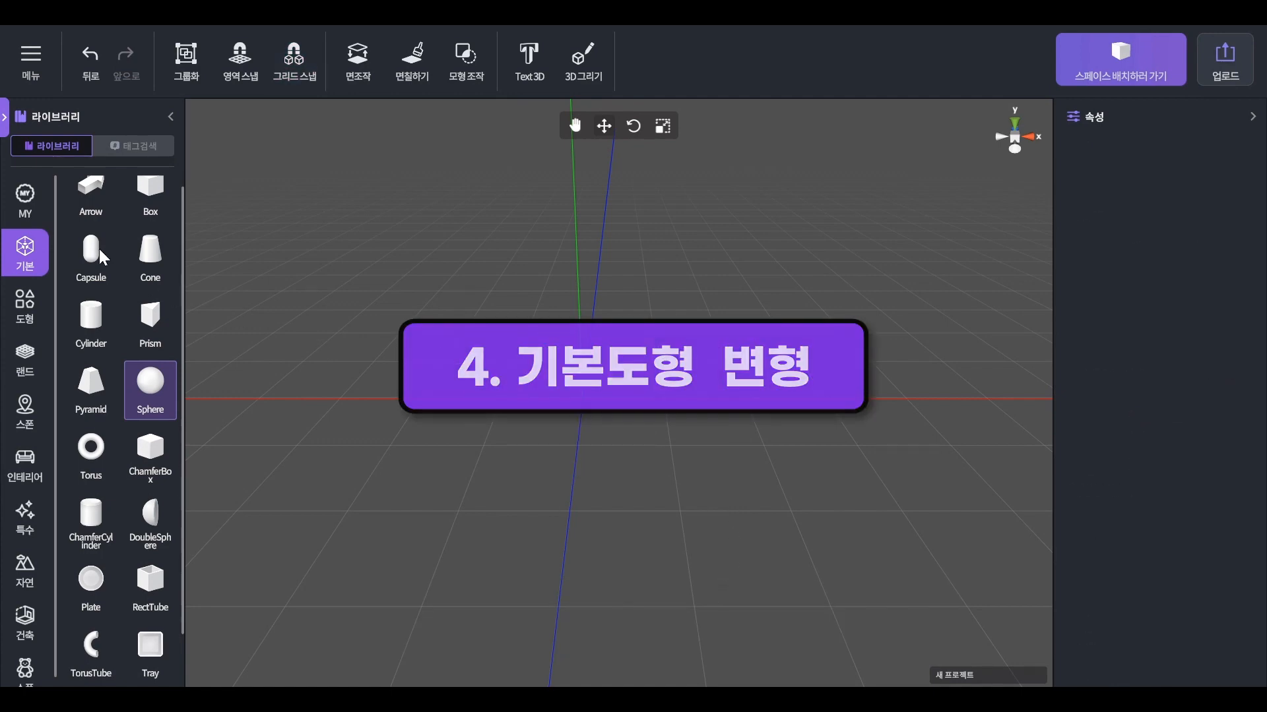
- Place an Arrow from the basic shapes at the origin and display its wireframe
scroll(114, 338, up, 1)
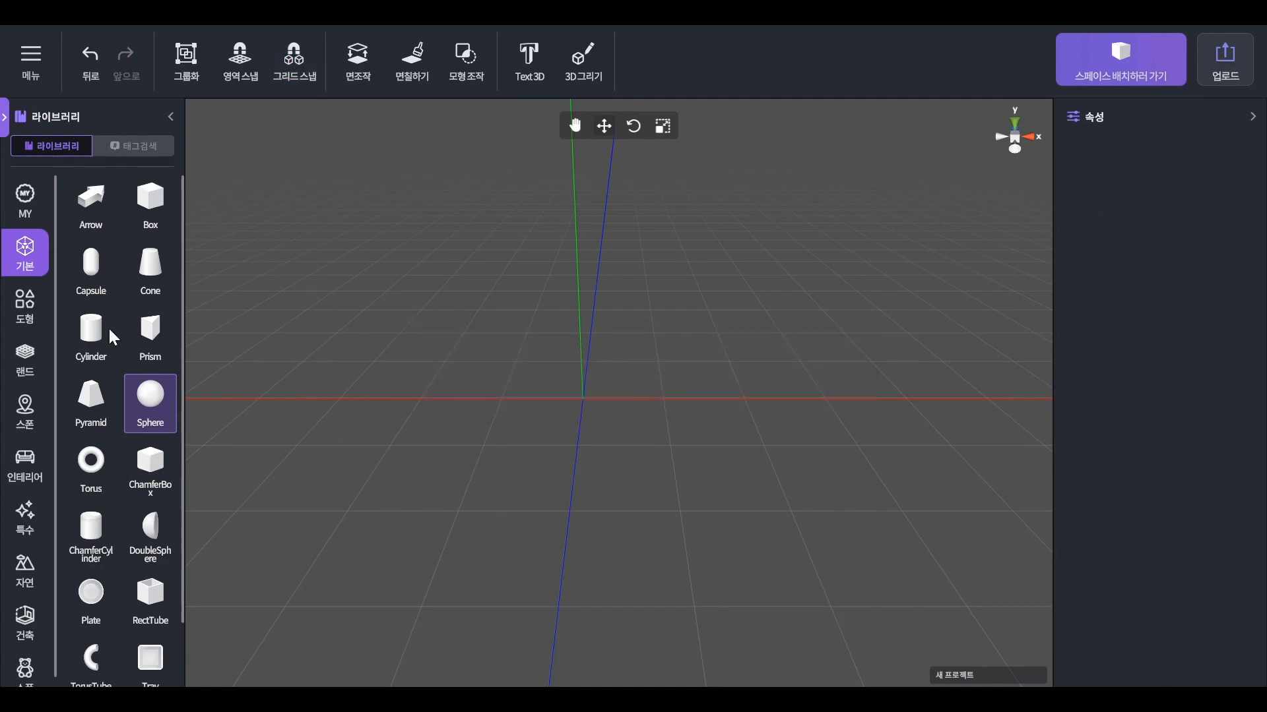
drag(96, 219, 584, 396)
right_drag(667, 451, 666, 425)
middle_drag(666, 425, 641, 518)
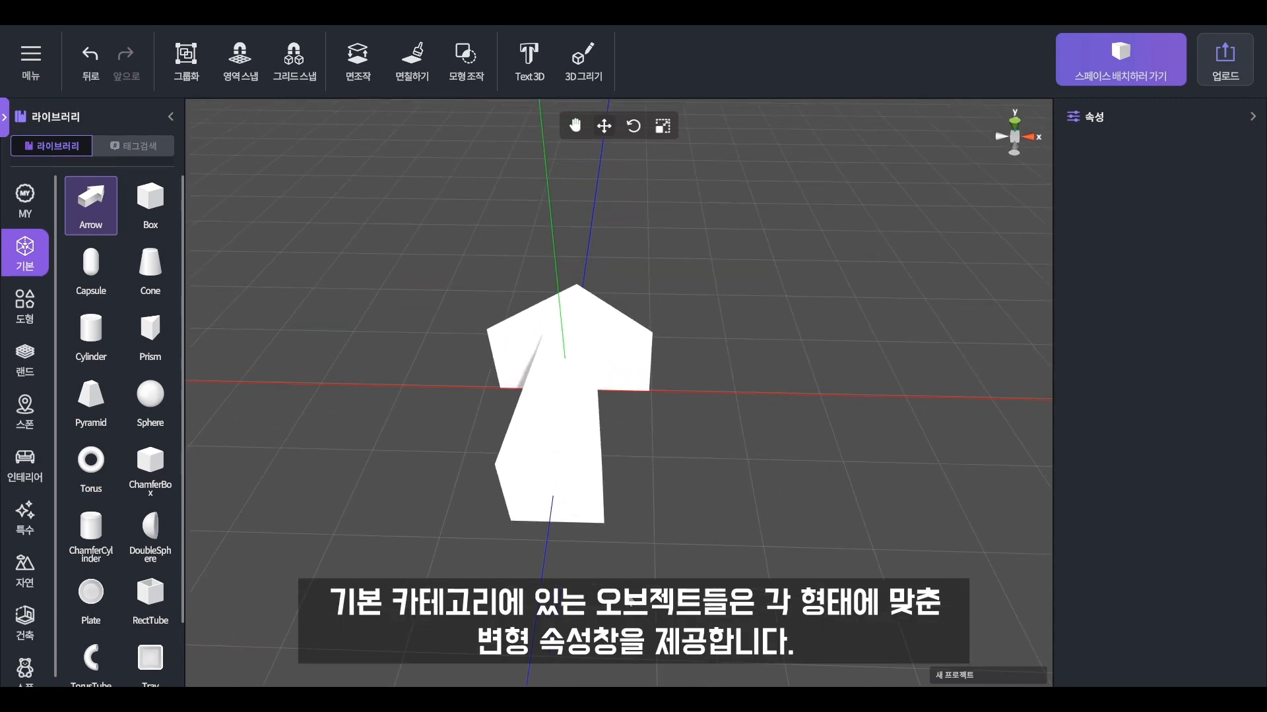
click(580, 440)
click(1136, 589)
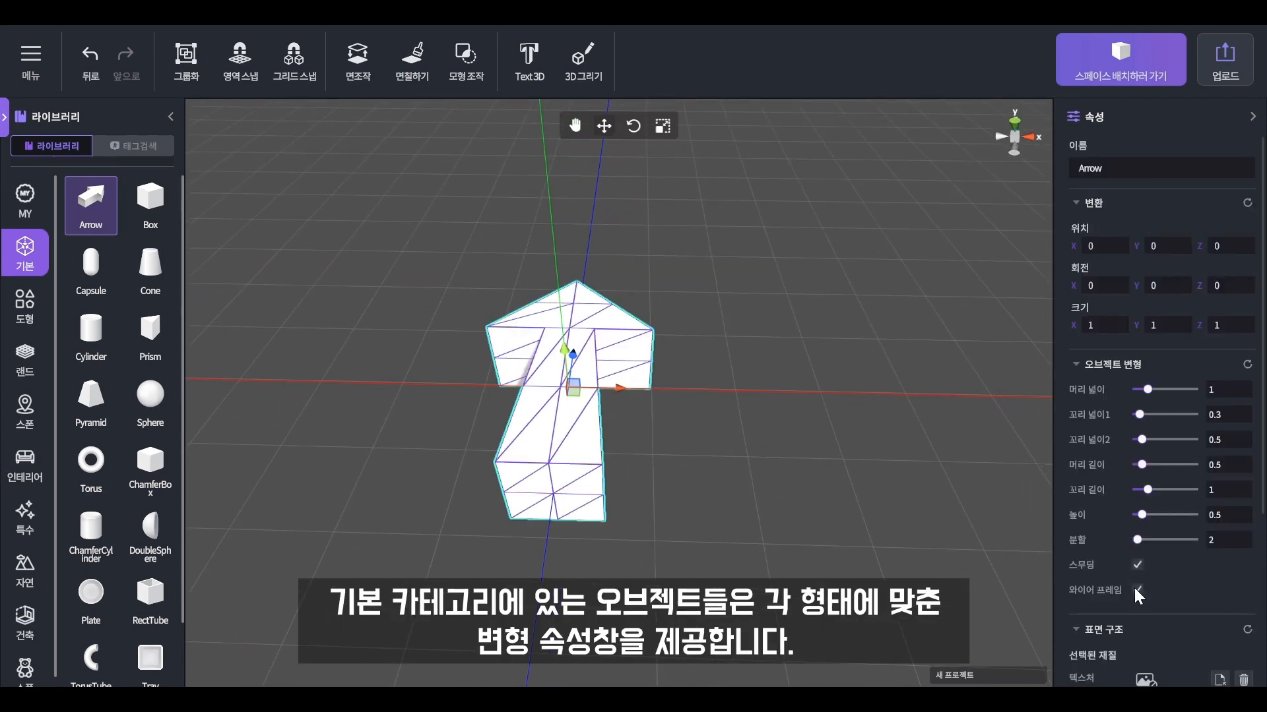
mouse_move(662, 457)
right_down()
mouse_move(656, 421)
mouse_move(611, 503)
mouse_move(670, 455)
right_up()
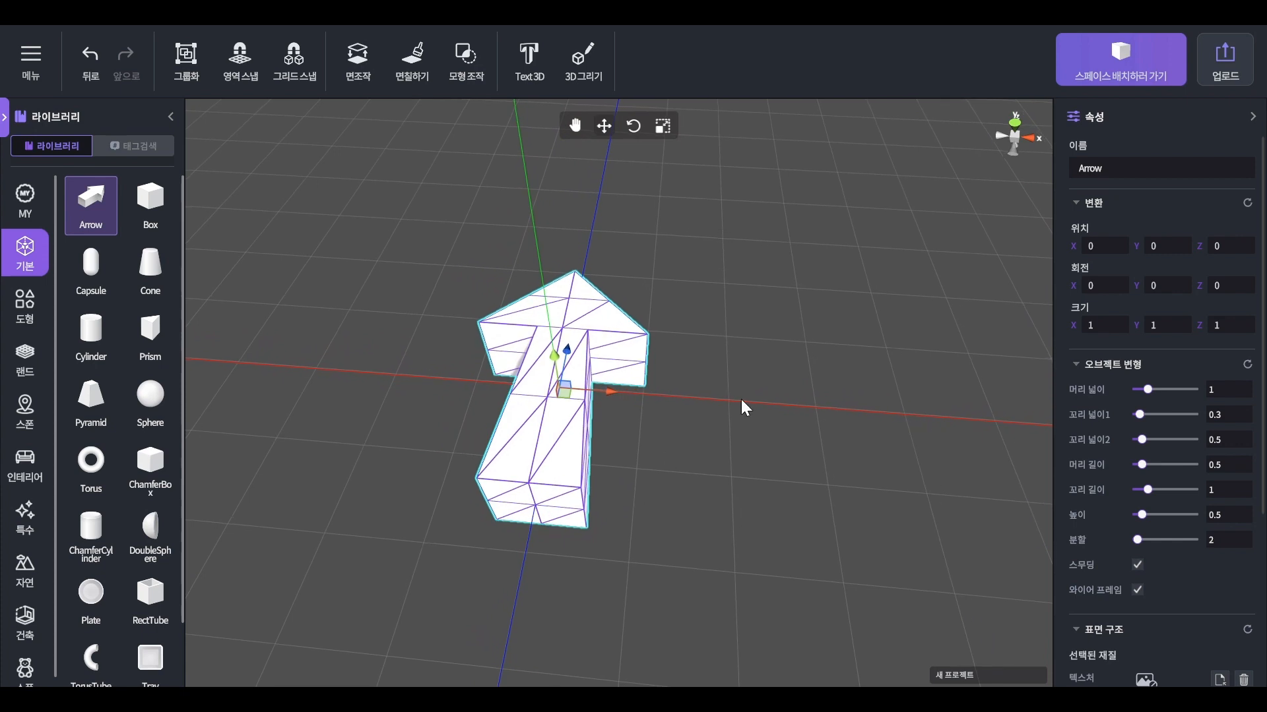
- Reshape the arrow to head width about 1.32, tail widths 0.13 and 0.61, head length 0.84, tail length 1.28, height 0.90 and divisions 5
mouse_move(1149, 388)
mouse_down()
mouse_move(1167, 388)
mouse_move(1155, 388)
mouse_move(1152, 413)
mouse_move(1166, 414)
mouse_move(1137, 414)
mouse_move(1149, 388)
mouse_up()
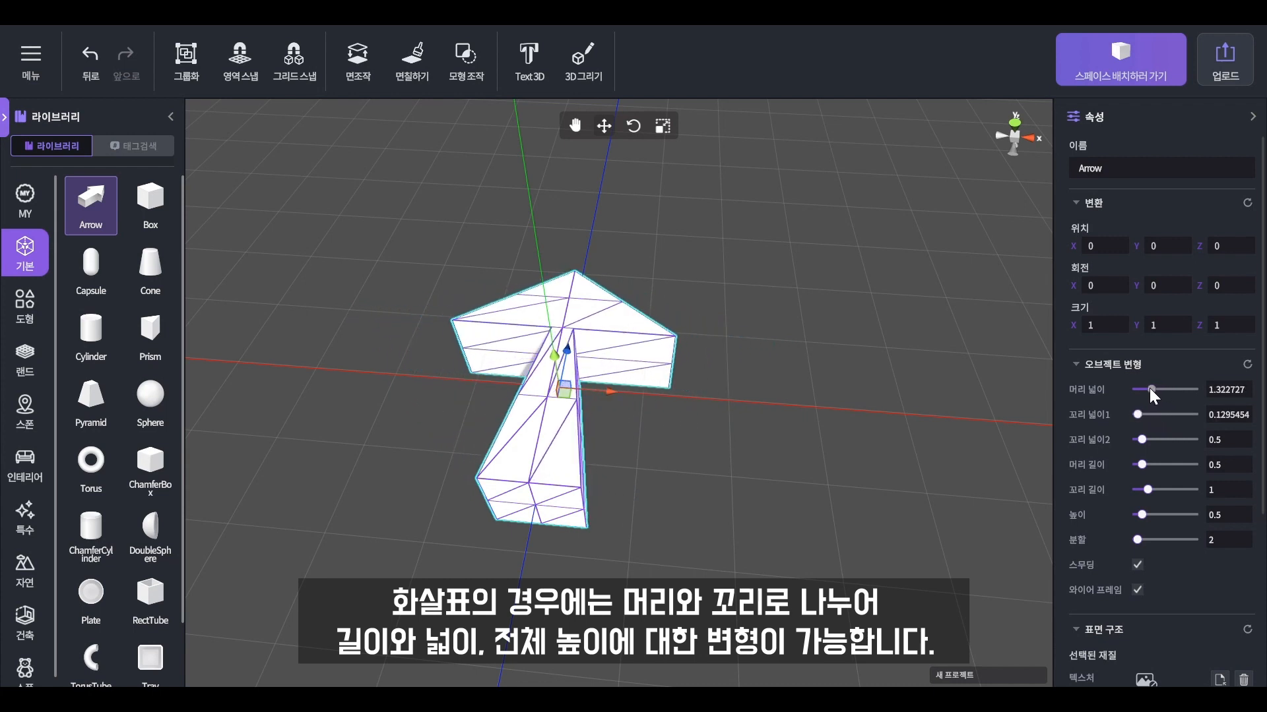
drag(1141, 438, 1141, 546)
click(845, 500)
click(562, 323)
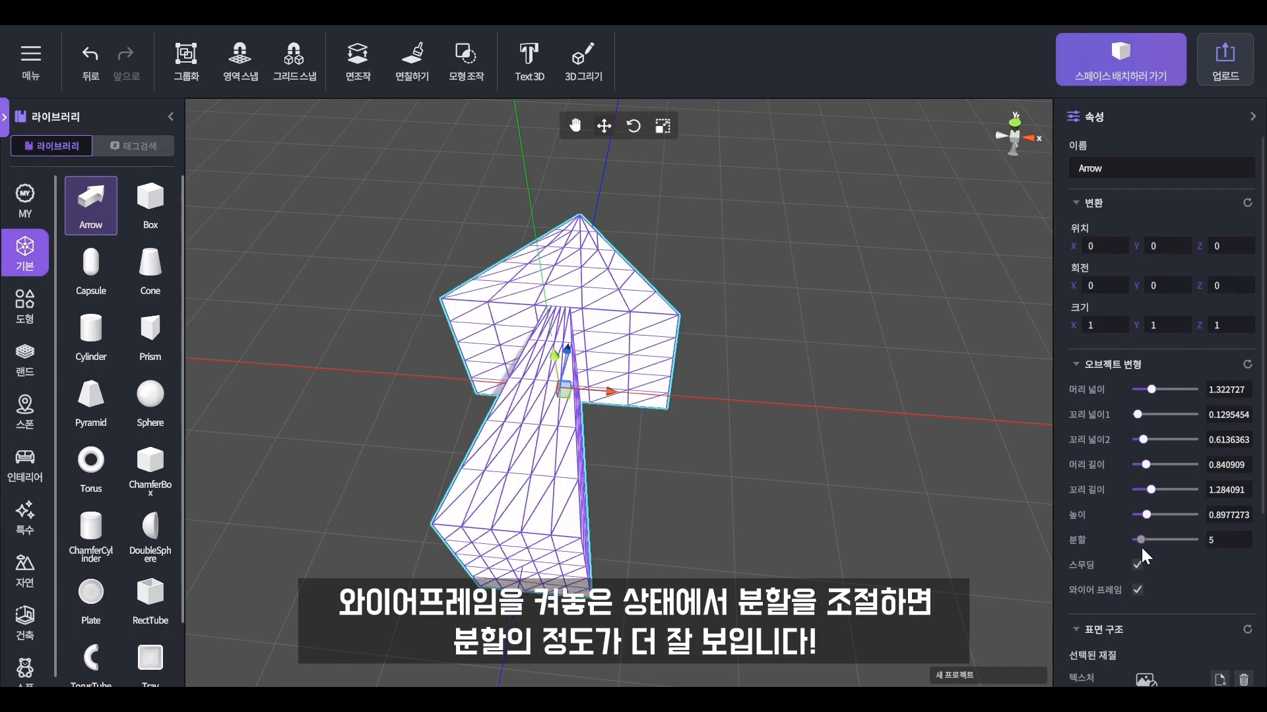
- Delete the arrow and place a Tray from the basic shapes at the origin
click(151, 206)
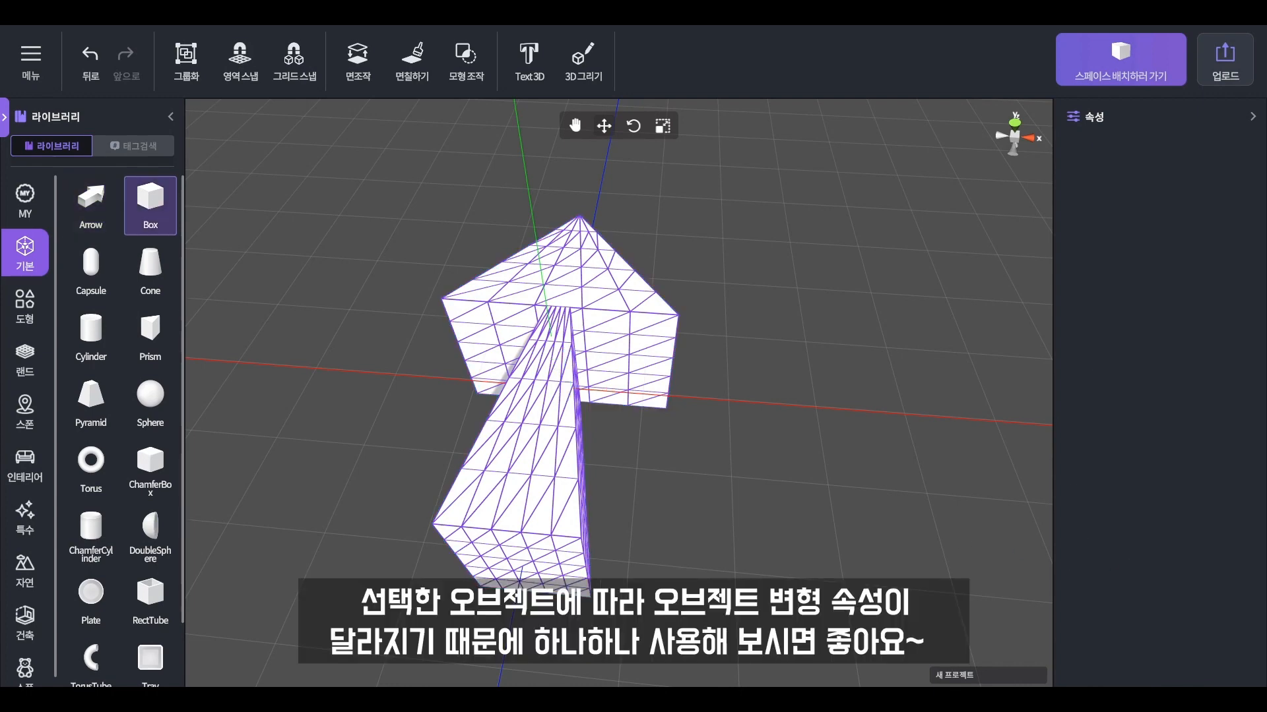
click(660, 315)
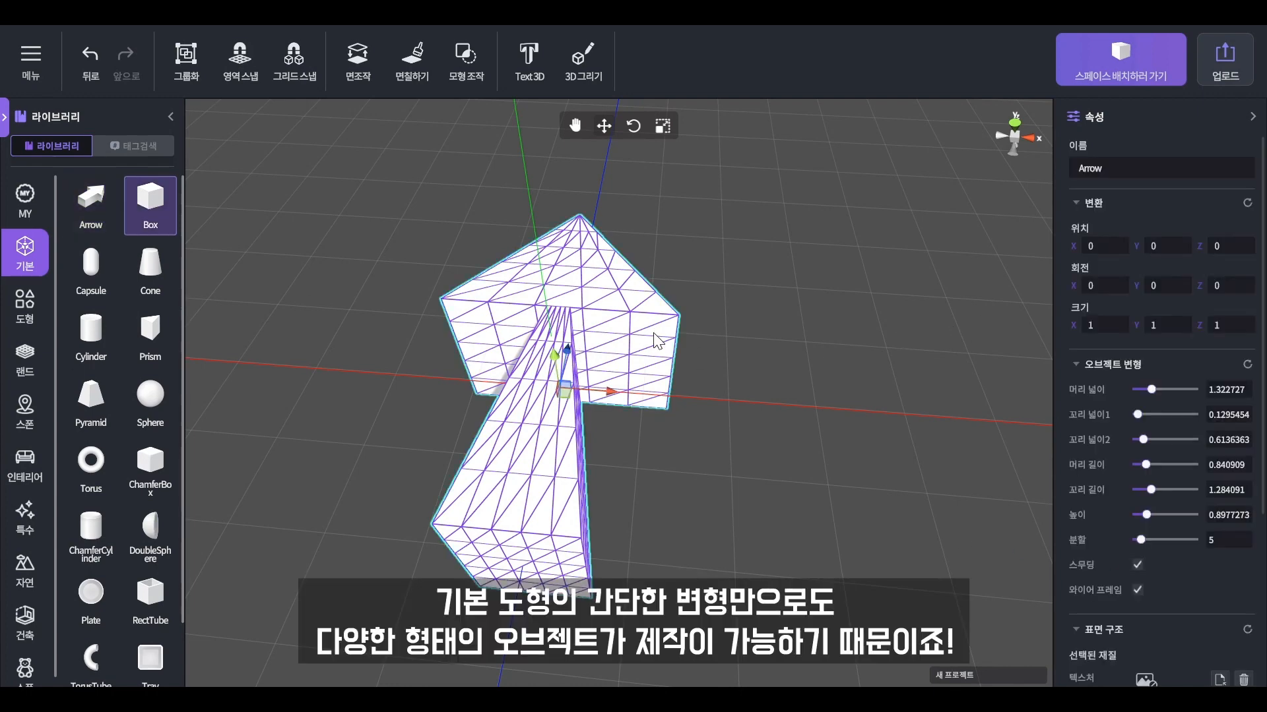
key(Delete)
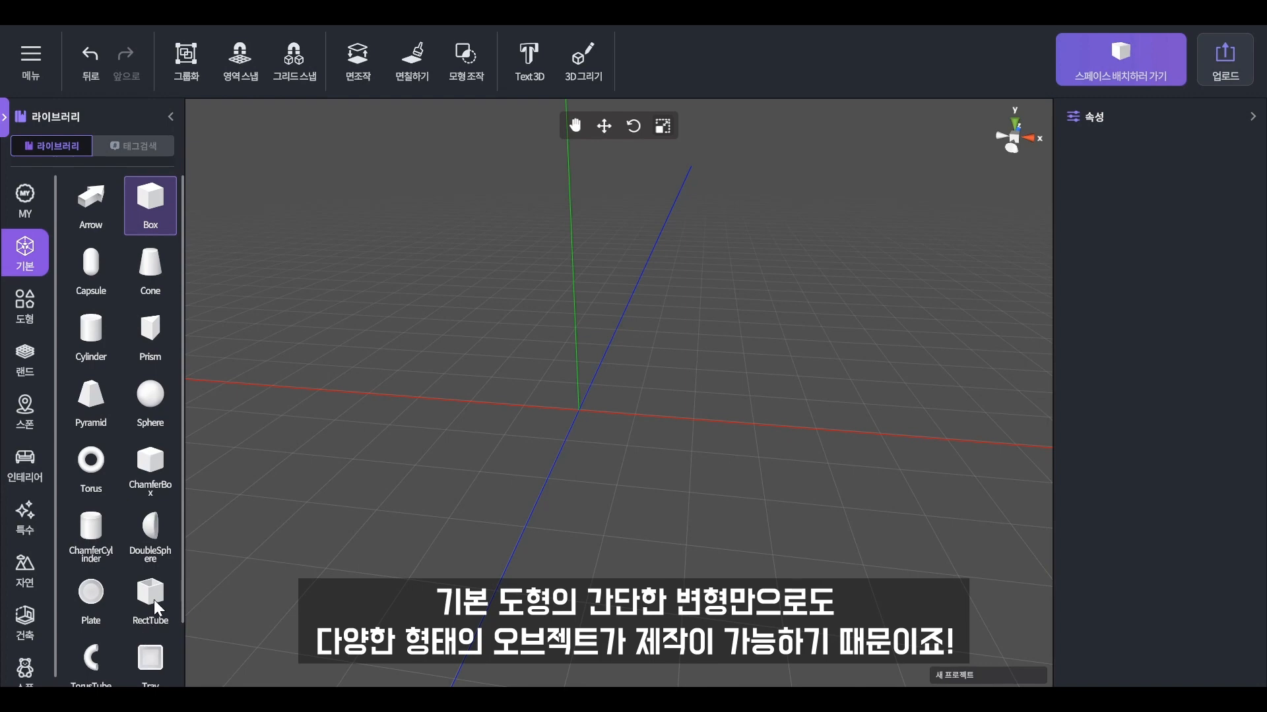
scroll(153, 598, down, 1)
drag(152, 599, 589, 425)
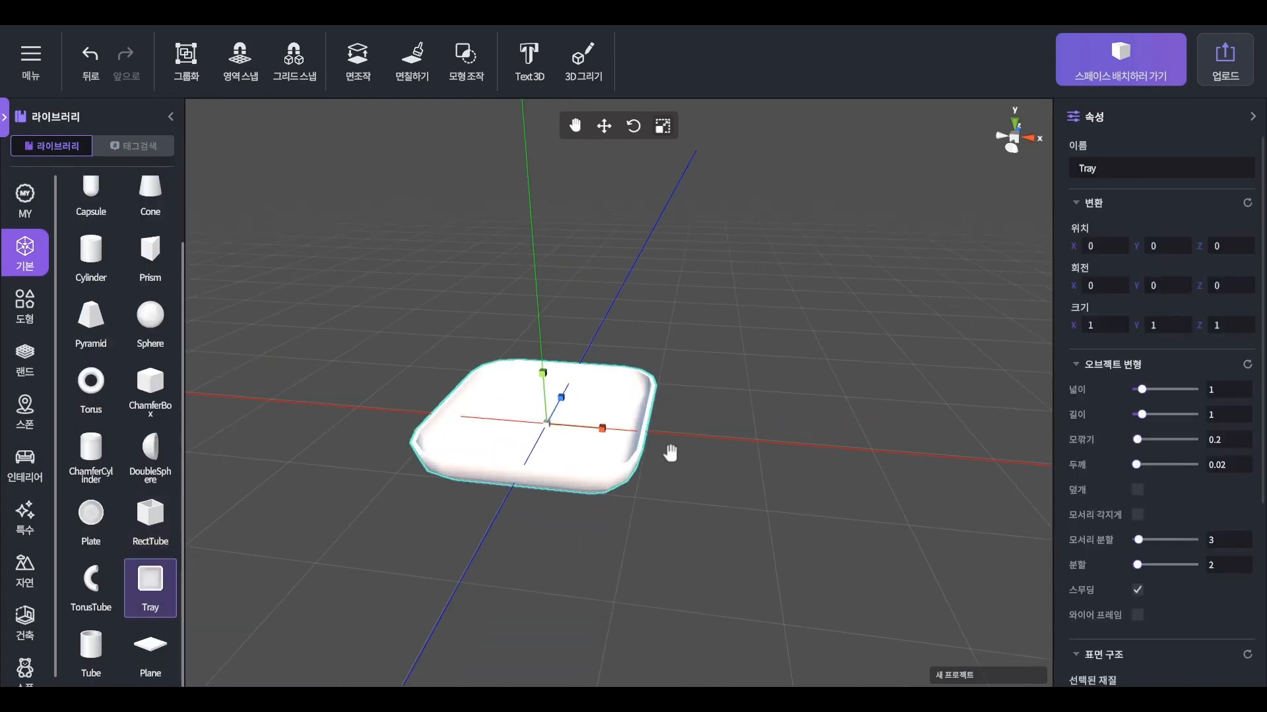
- Set the tray's divisions to 50 and stretch it upward to a Y scale of about 5.35
drag(1138, 565, 1193, 565)
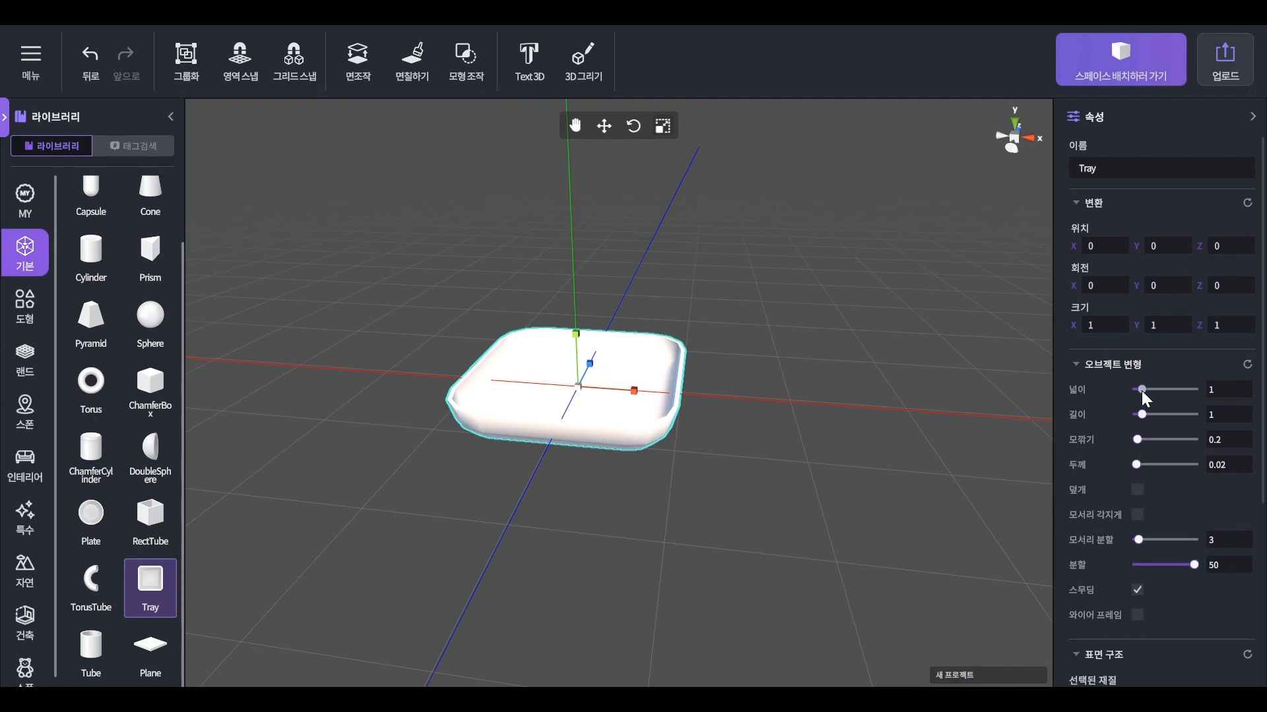
drag(577, 336, 572, 182)
mouse_move(576, 326)
mouse_down()
mouse_move(568, 289)
mouse_move(570, 315)
mouse_up()
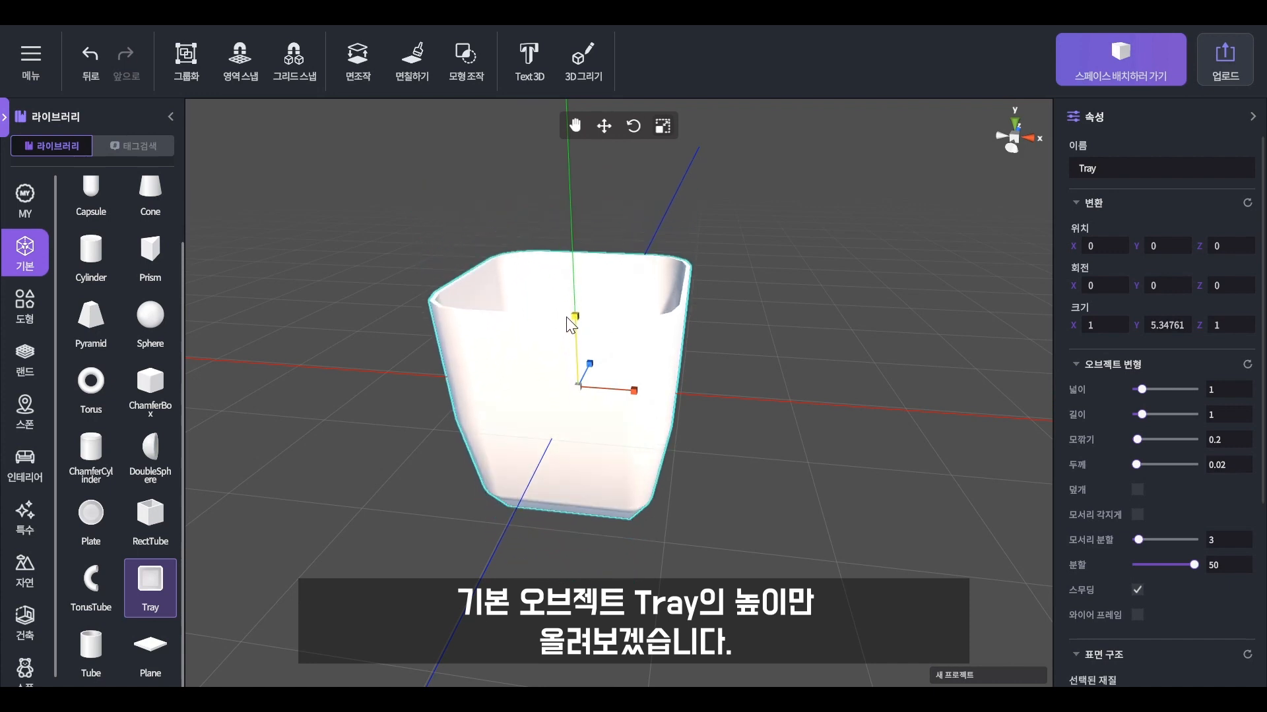
click(752, 364)
right_drag(752, 364, 700, 407)
middle_drag(700, 408, 607, 473)
click(531, 492)
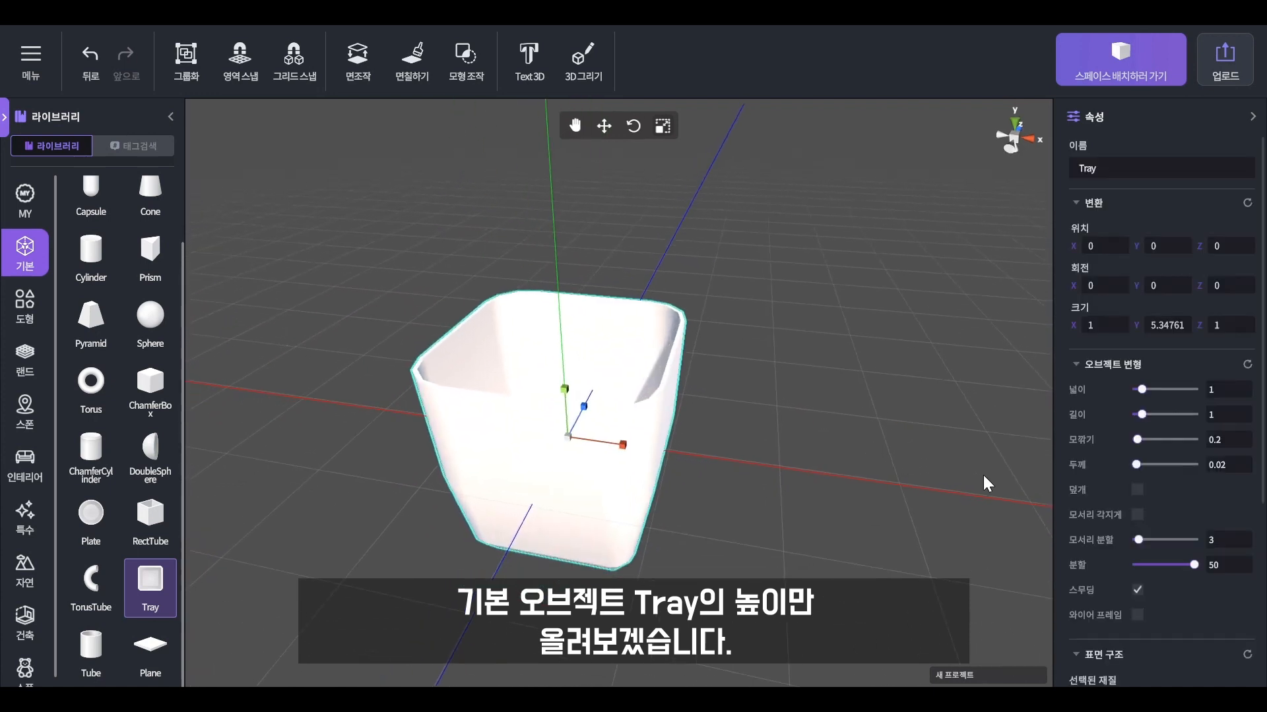
- Lower the opacity of the tray's surface colour to a little over half
scroll(1172, 587, down, 3)
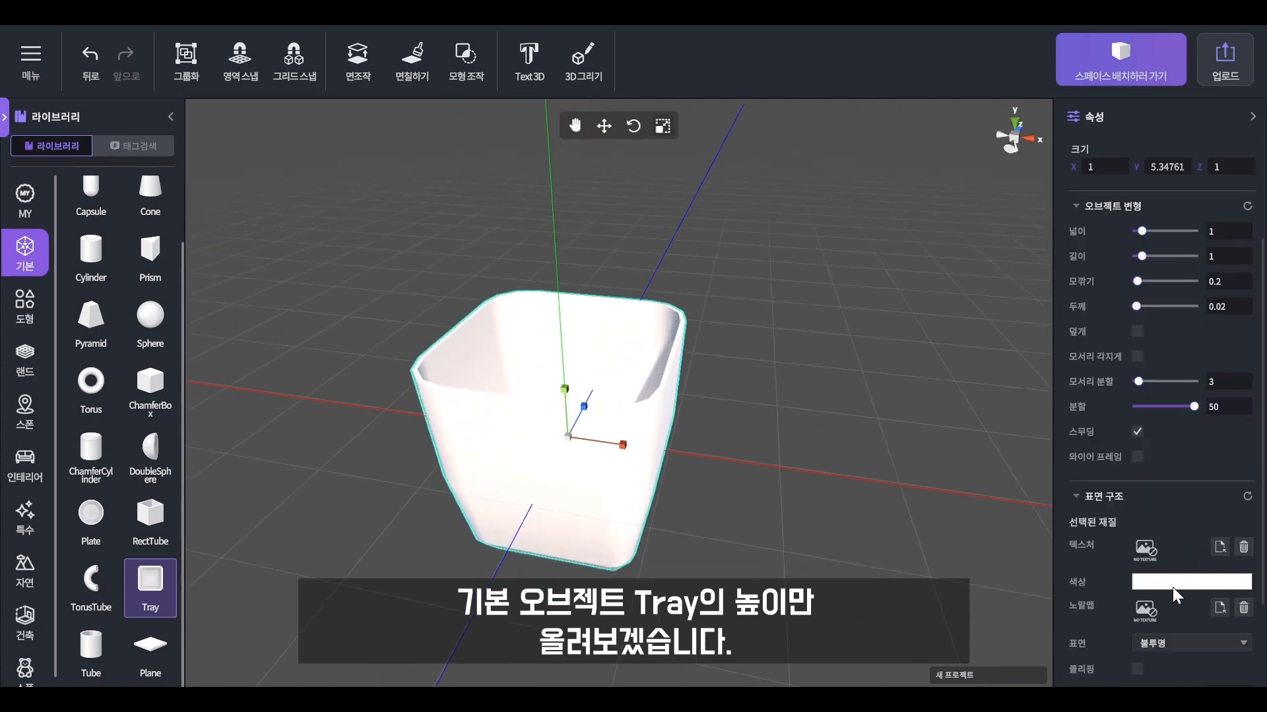
click(1219, 581)
click(741, 400)
click(609, 471)
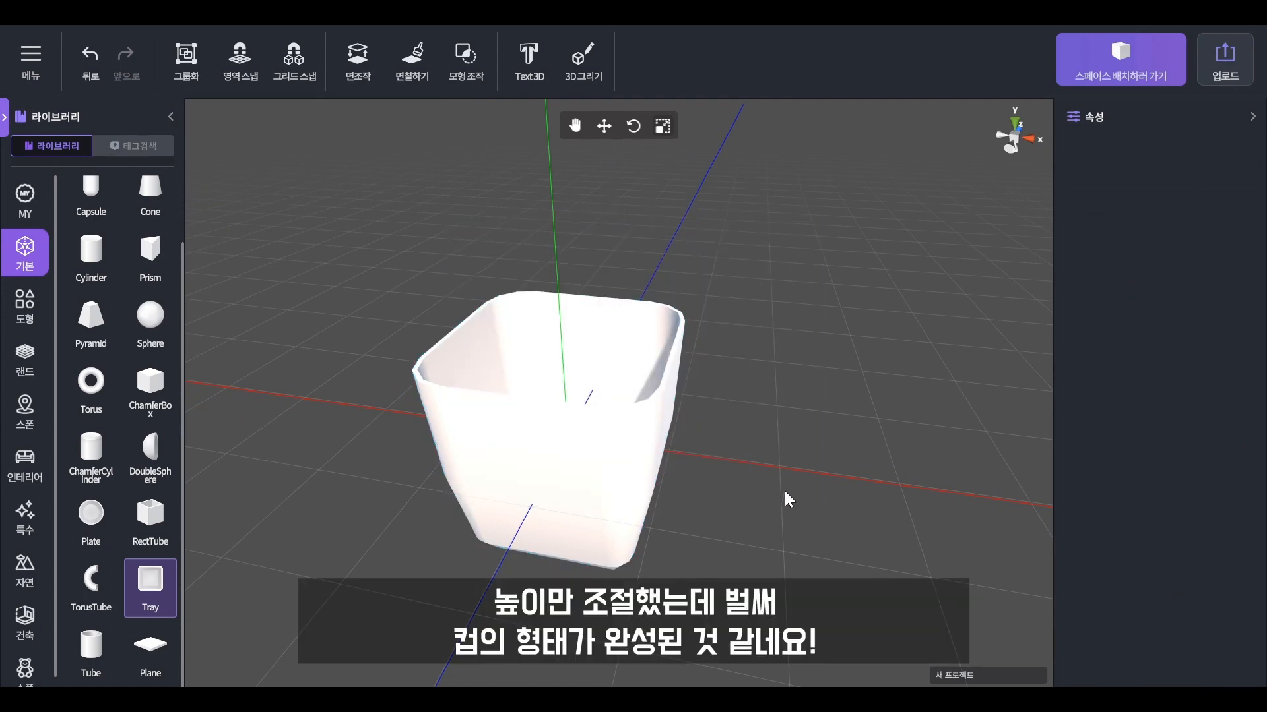
- Switch the tray's surface type from opaque to transparent and inspect the cup shape
scroll(1173, 506, down, 3)
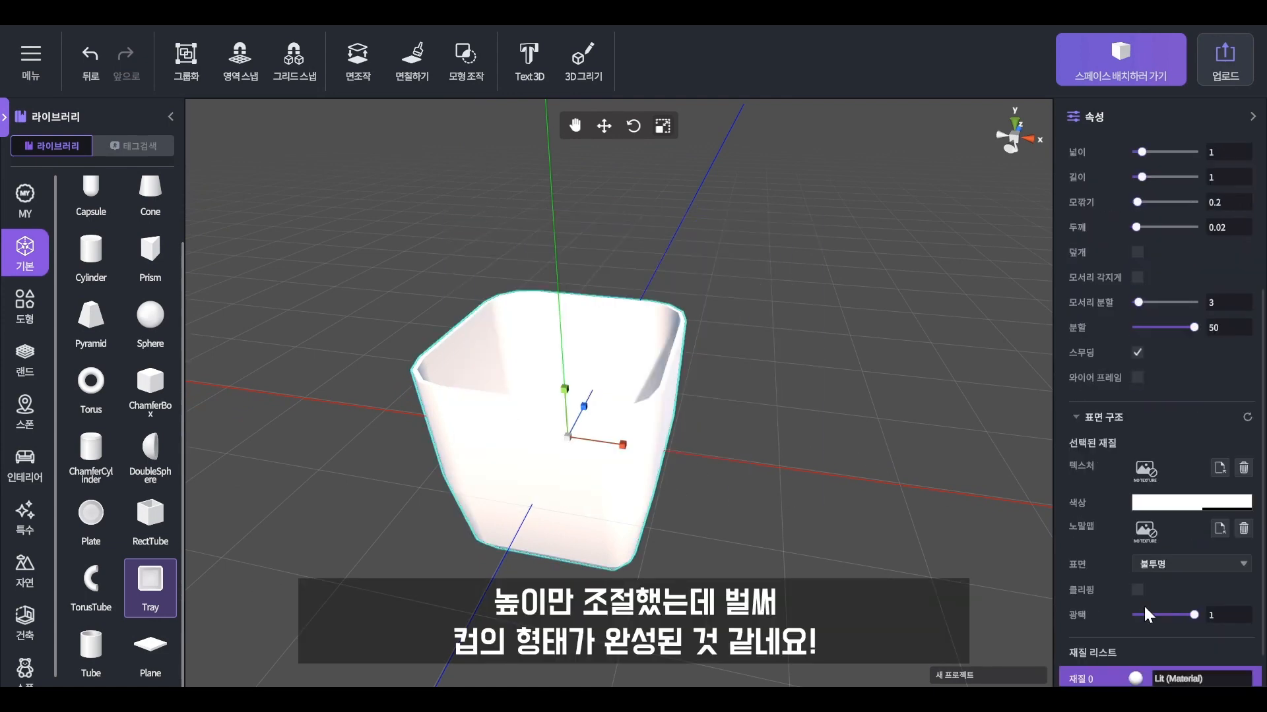
click(1159, 562)
click(1158, 597)
click(814, 454)
drag(815, 454, 514, 430)
scroll(511, 396, up, 5)
click(509, 363)
scroll(822, 505, down, 5)
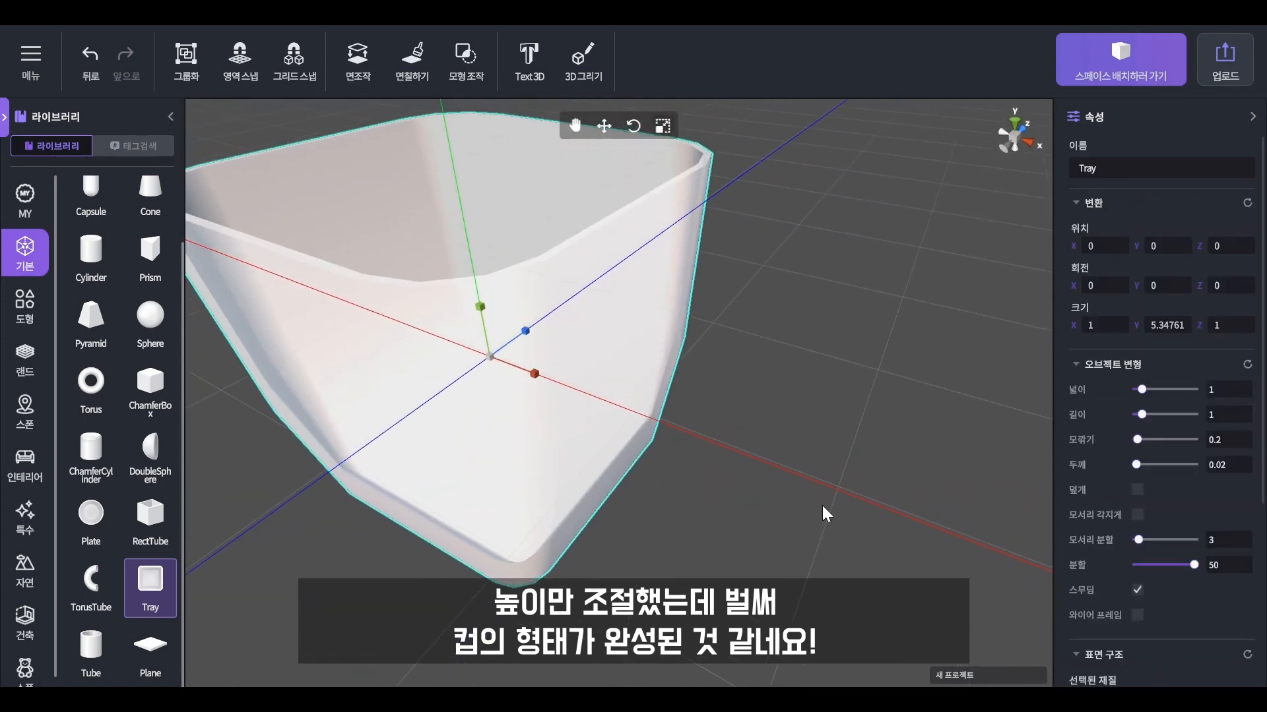
drag(750, 477, 851, 511)
click(852, 510)
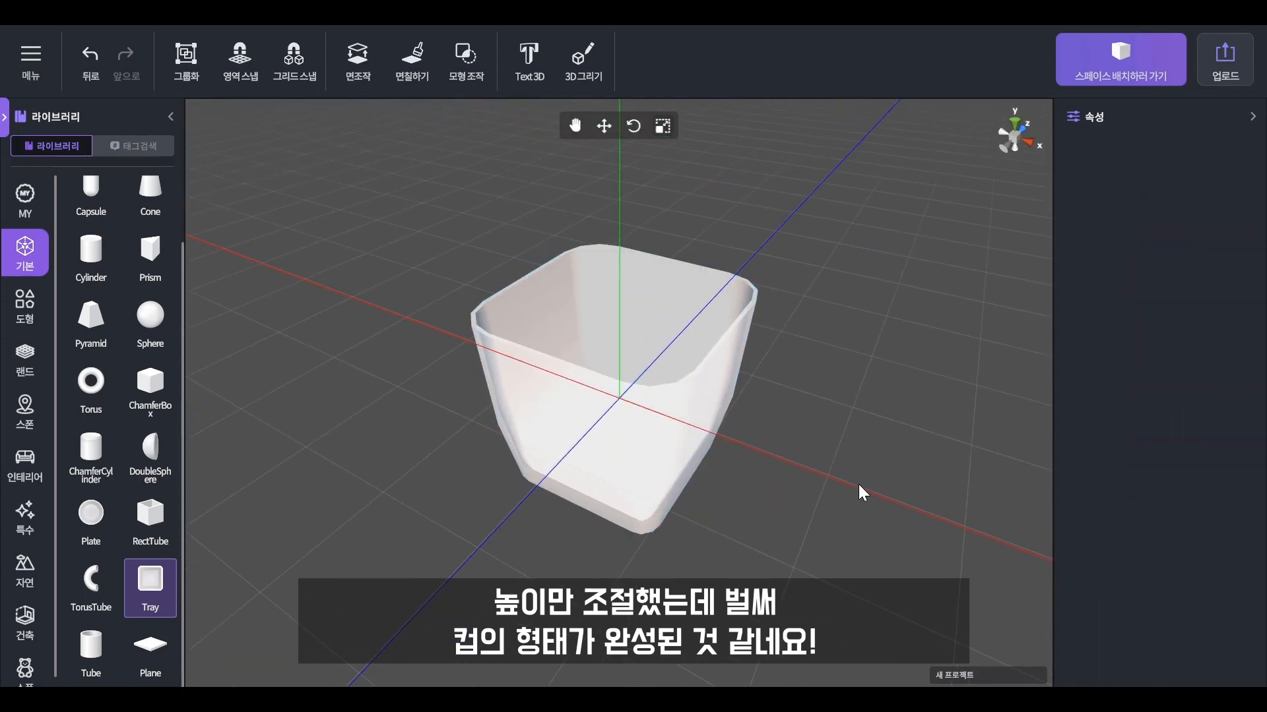
- Delete the translucent cup and place a Capsule from the basic shapes at the origin
click(552, 348)
key(Delete)
scroll(148, 312, up, 1)
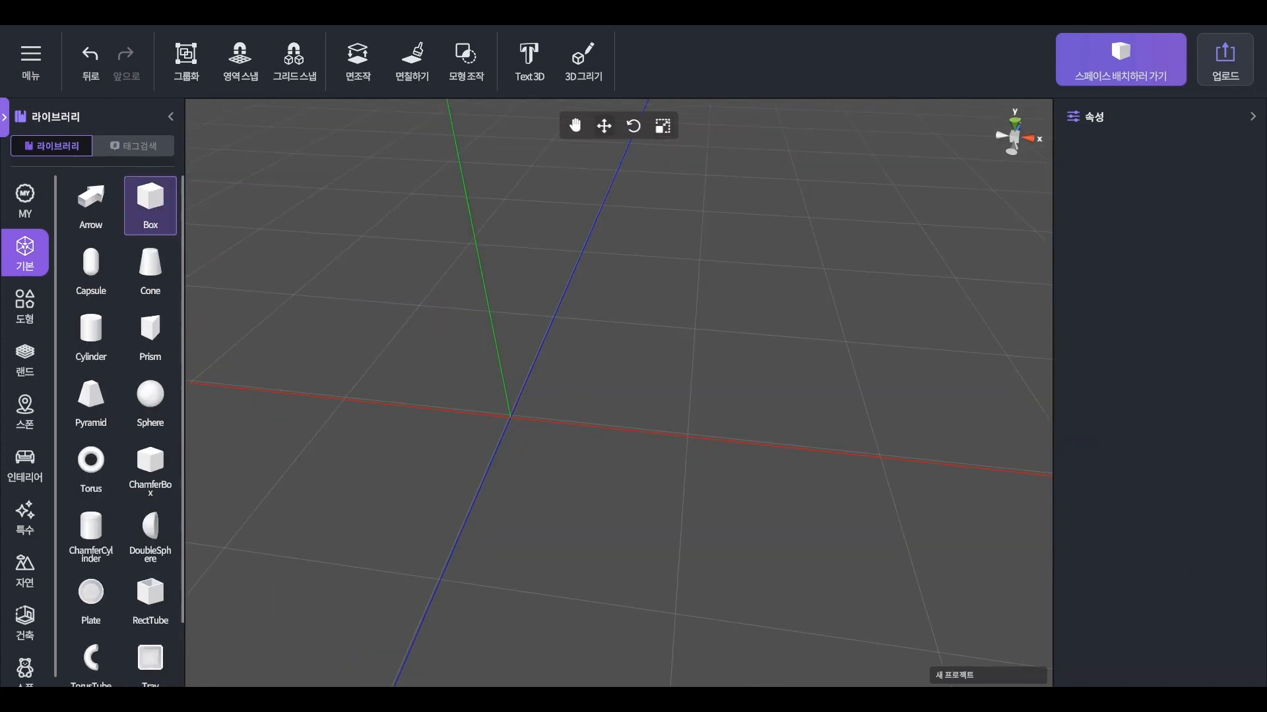
drag(92, 264, 605, 475)
scroll(705, 467, down, 5)
mouse_move(707, 467)
right_down()
mouse_move(698, 450)
mouse_move(715, 458)
right_up()
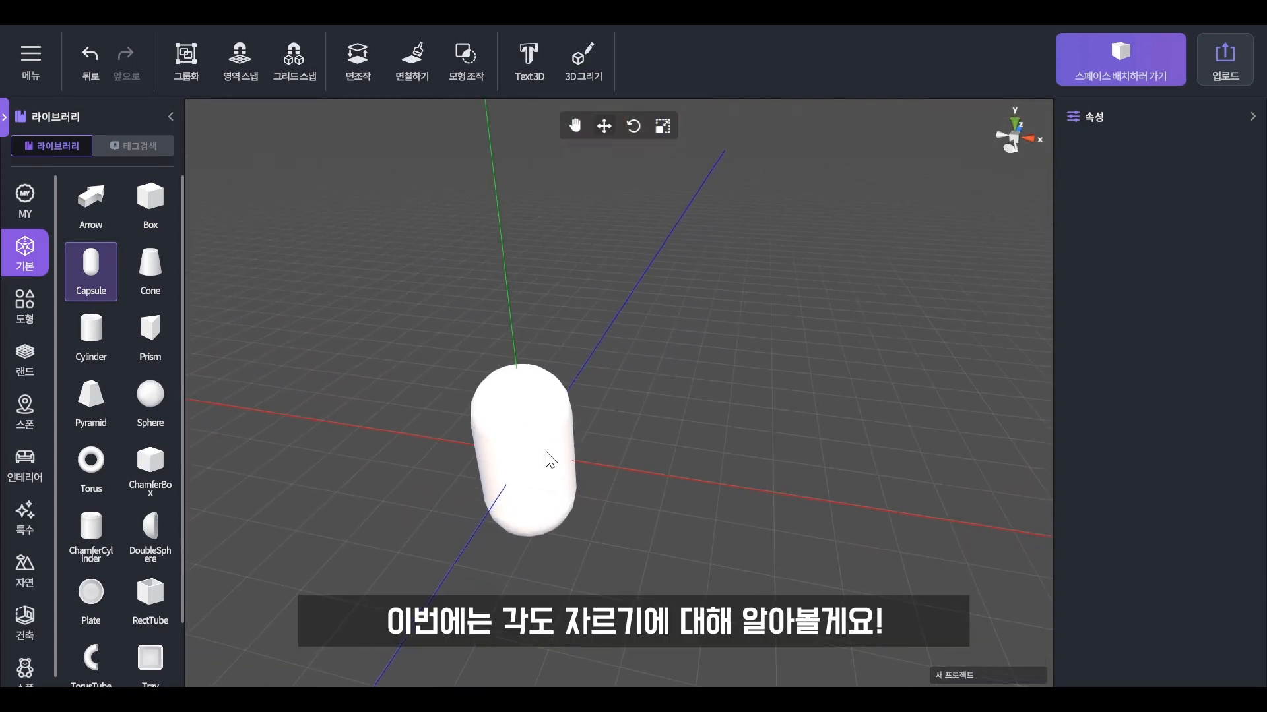
- Enable angle cutting (각도 자르기) and wireframe display on the capsule
click(550, 456)
middle_drag(647, 448, 742, 414)
scroll(759, 421, up, 3)
middle_drag(875, 444, 872, 415)
click(1136, 490)
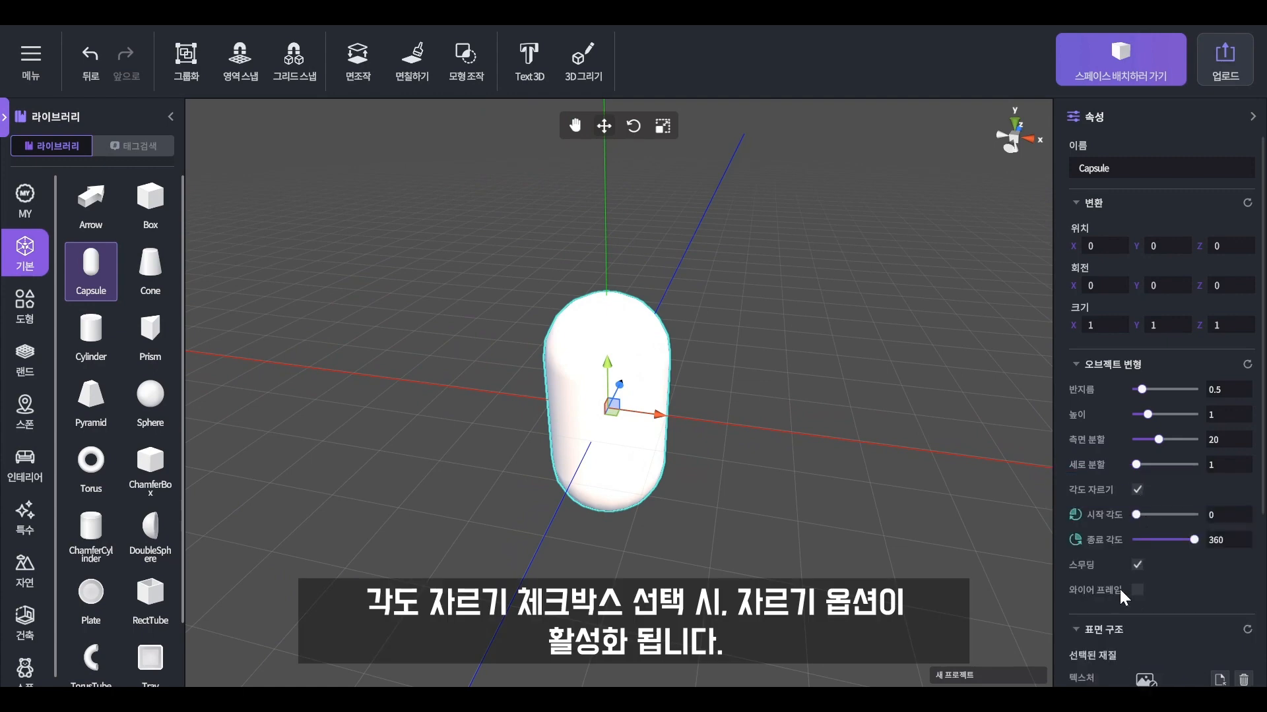
click(1137, 591)
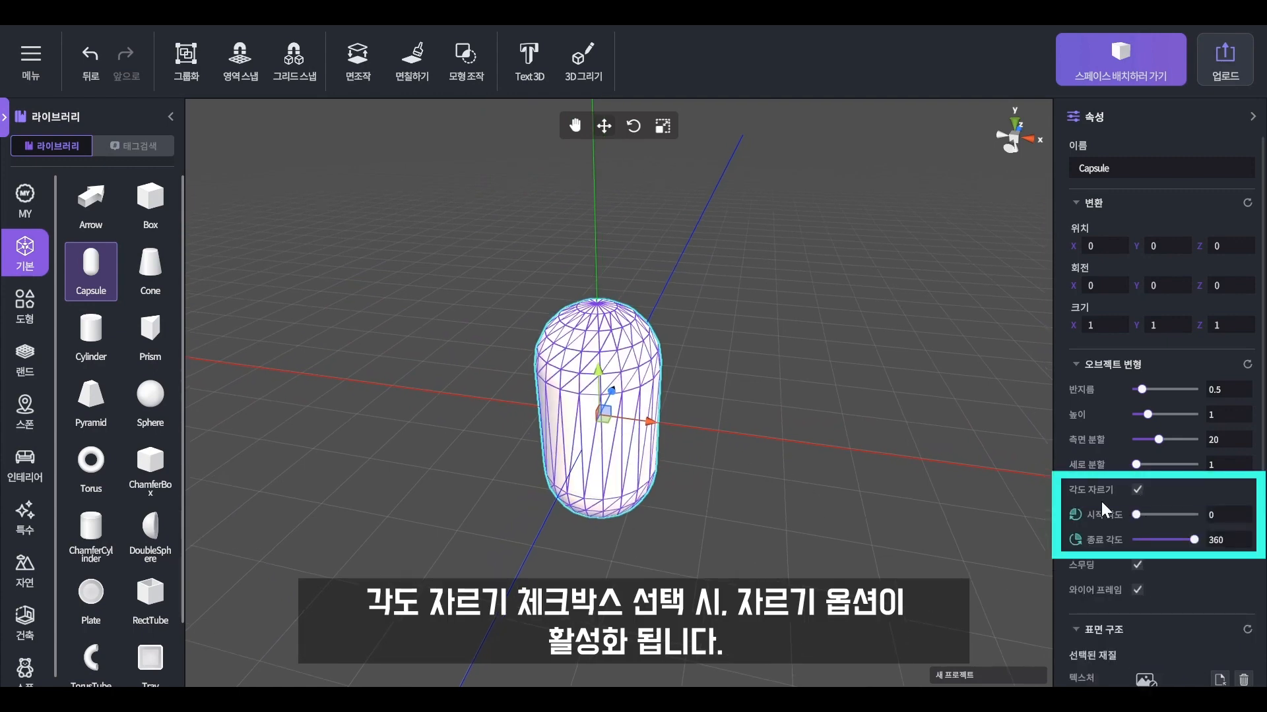
- Try the capsule's start and end angle cuts, restoring them to 0 and 360
mouse_move(1138, 516)
mouse_down()
mouse_move(1171, 516)
mouse_move(1132, 515)
mouse_up()
mouse_move(1194, 540)
mouse_down()
mouse_move(1148, 540)
mouse_move(1206, 538)
mouse_up()
drag(804, 522, 729, 447)
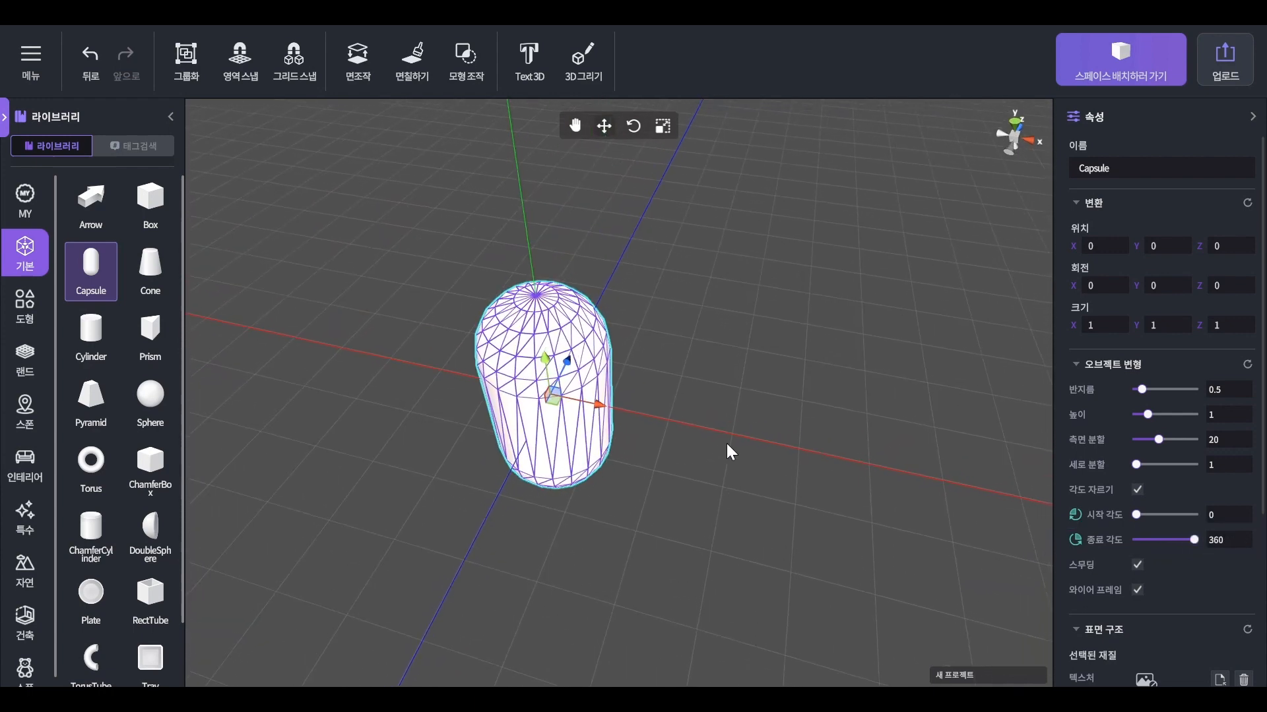
- Place a Cone beside the capsule along the X axis and cut a wedge out of it by raising its start angle
click(157, 254)
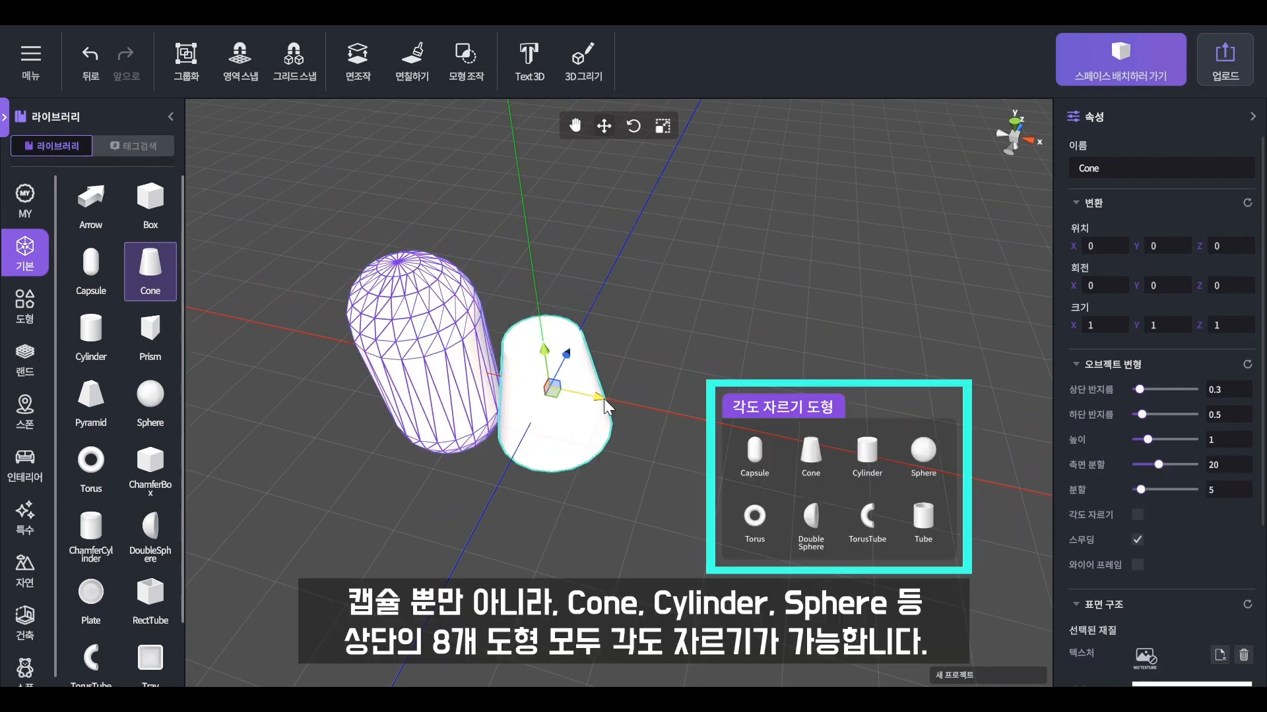
drag(606, 398, 625, 403)
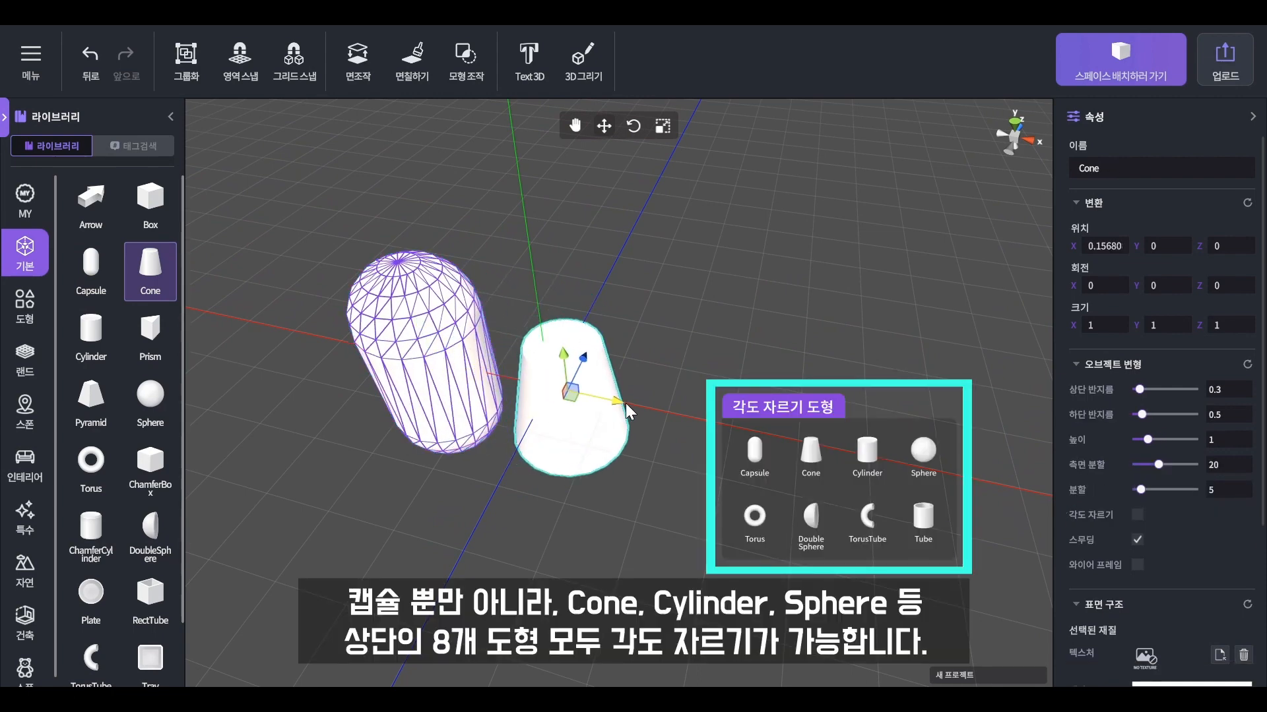
click(1136, 514)
drag(1137, 540, 1192, 565)
click(667, 501)
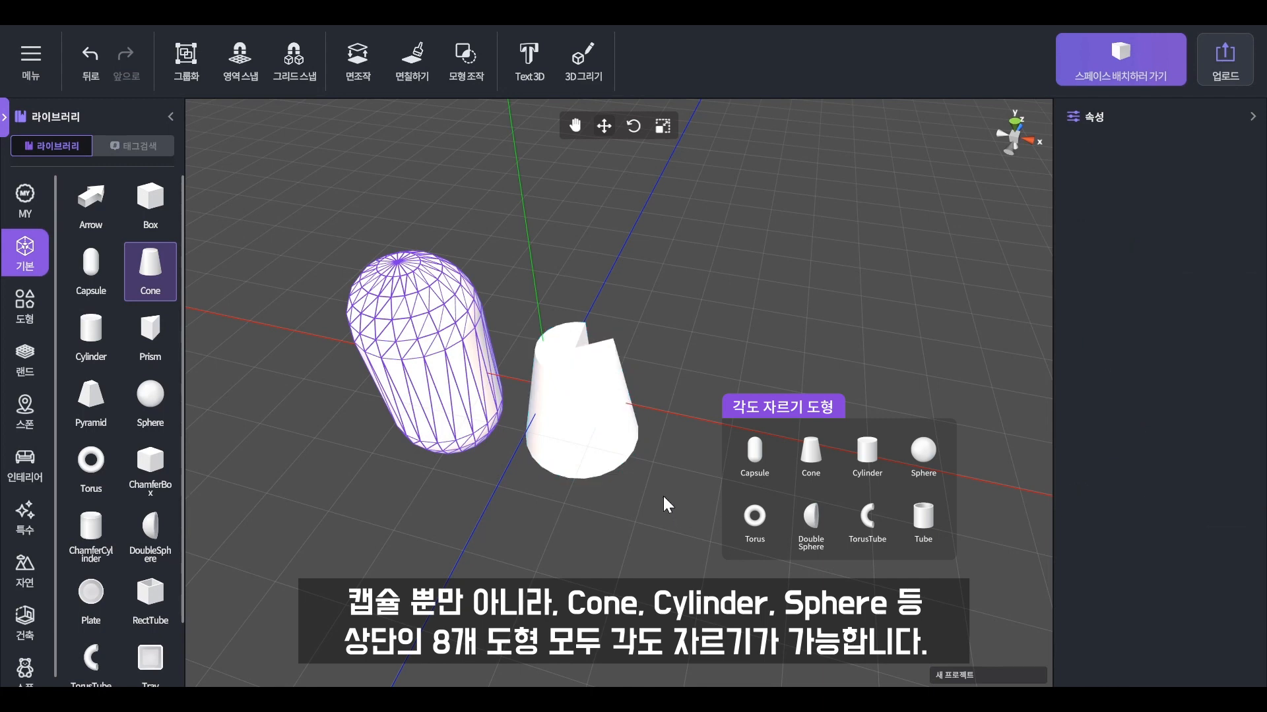
- Add a Cylinder and move it past the cone to an X position of about 1.45
right_drag(667, 501, 673, 494)
scroll(672, 495, down, 2)
click(87, 339)
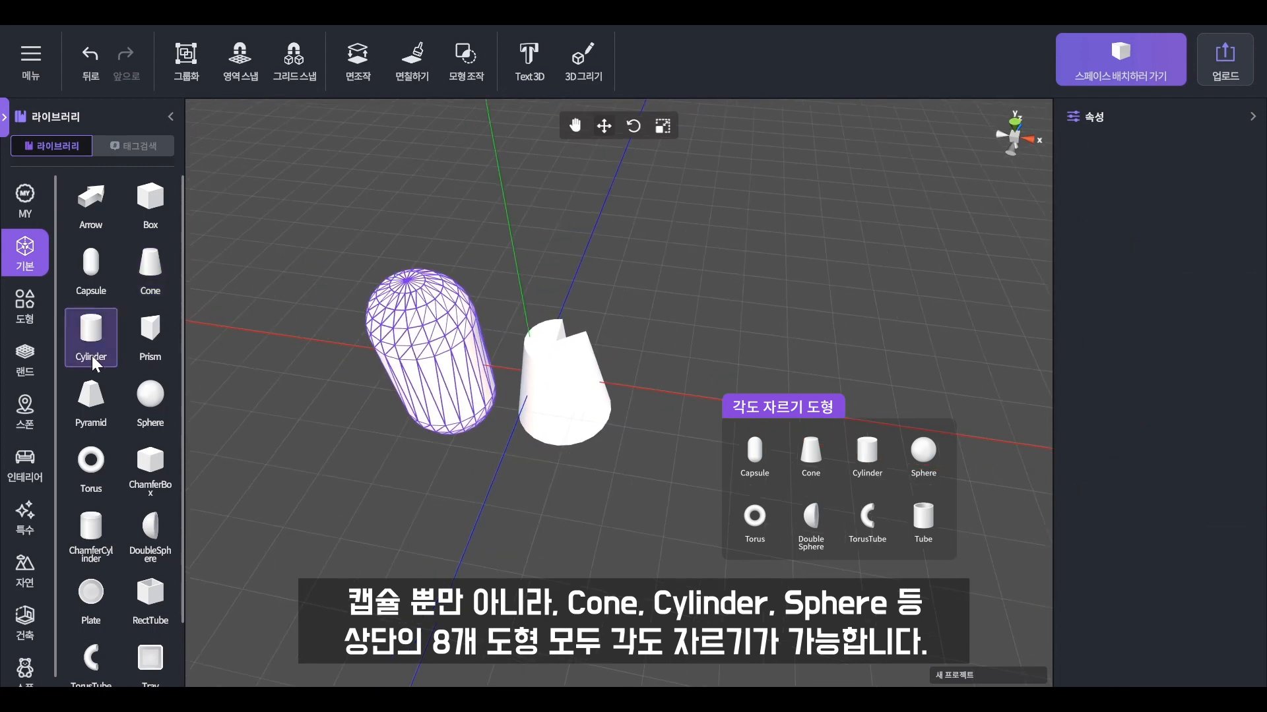
click(580, 373)
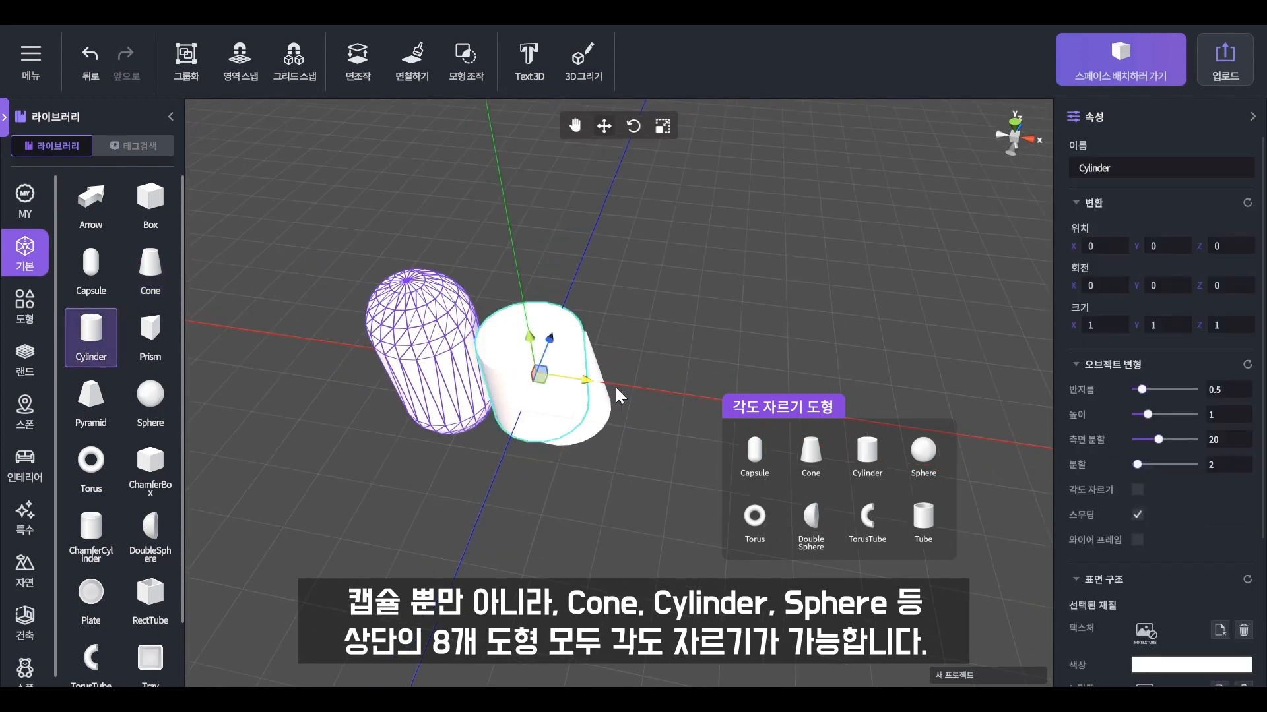
drag(584, 384, 729, 396)
- Enable angle cutting on the cylinder and raise its start angle to about 82 degrees
click(1137, 489)
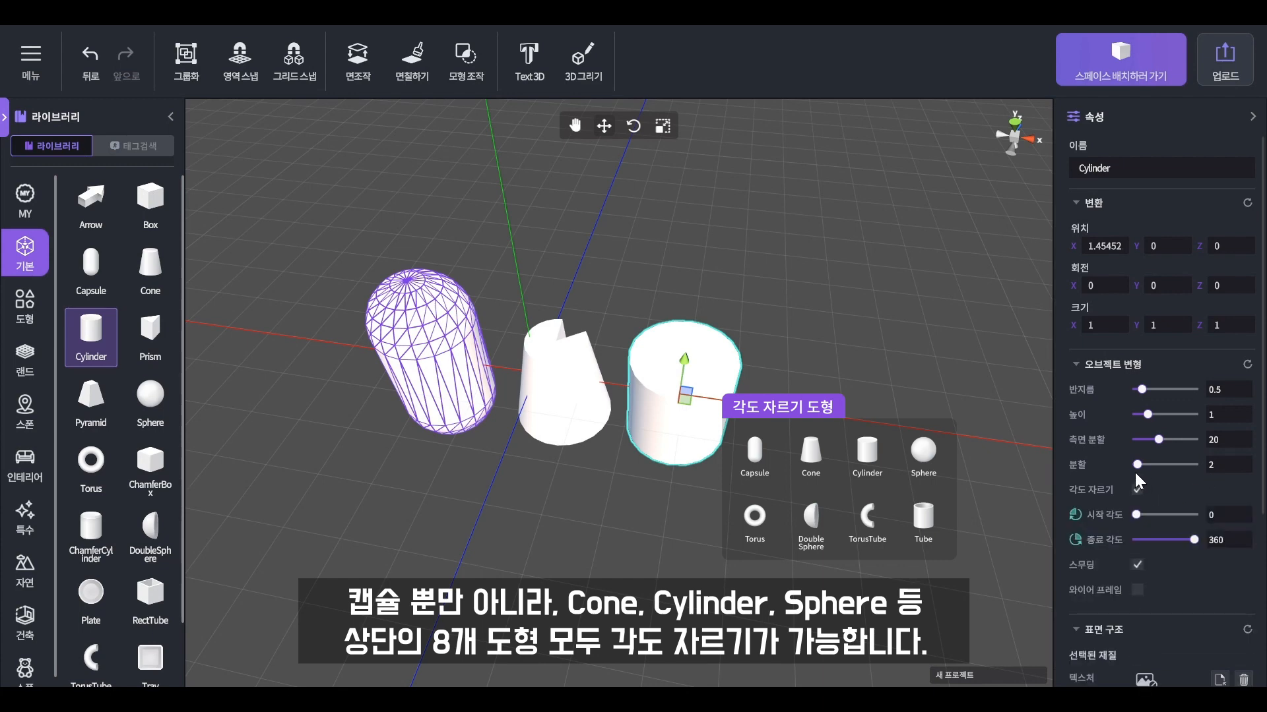
drag(1135, 515, 1177, 540)
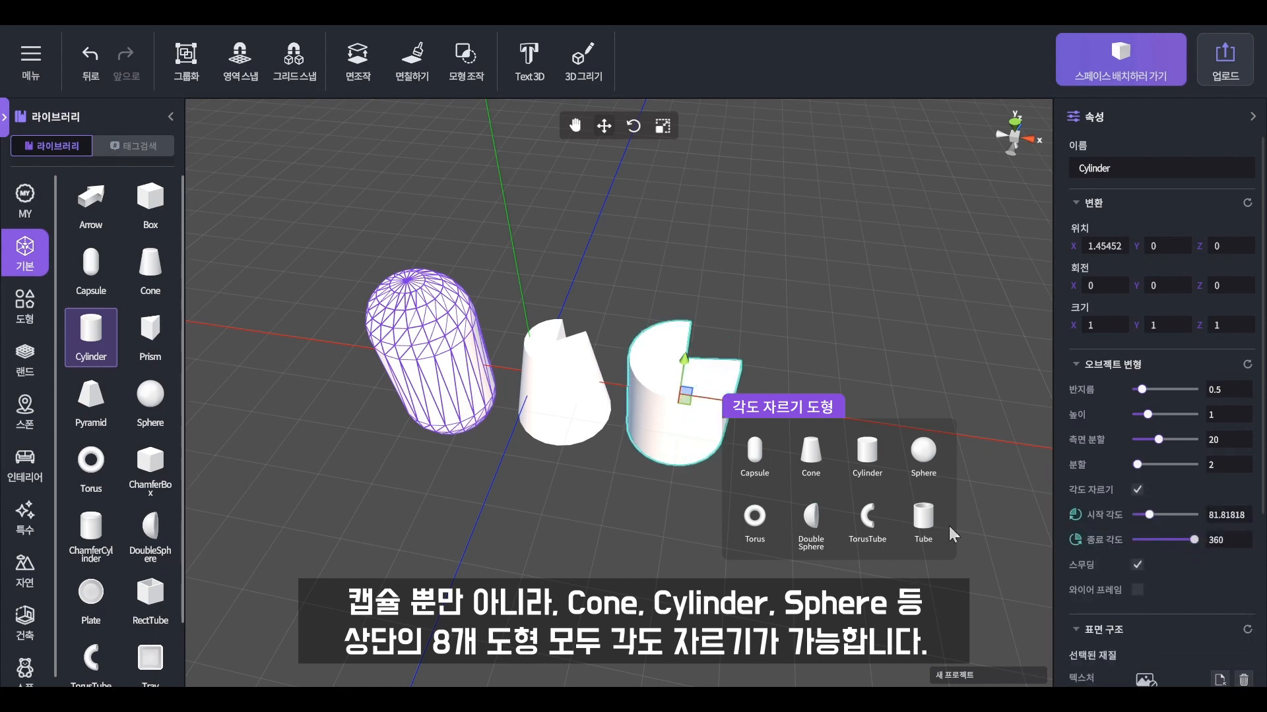
click(757, 559)
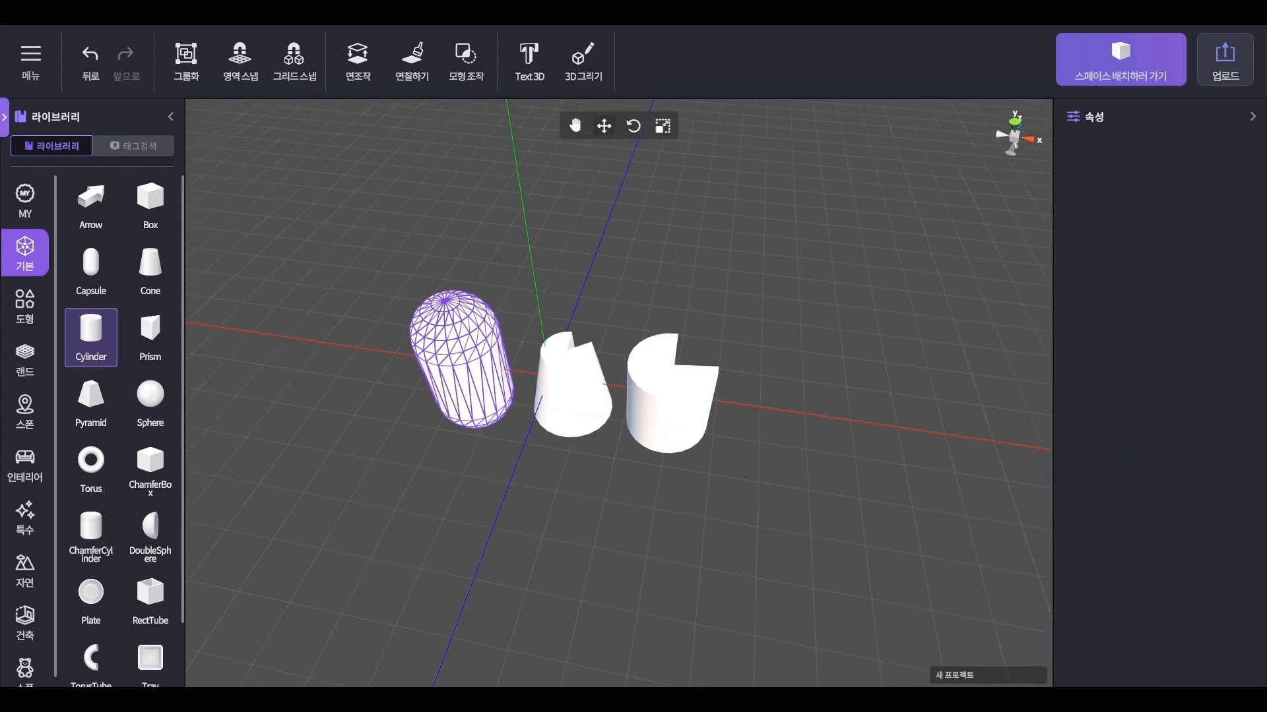
- Delete the capsule, cone and cylinder together, and place a Sphere at the origin
drag(819, 499, 353, 195)
key(Delete)
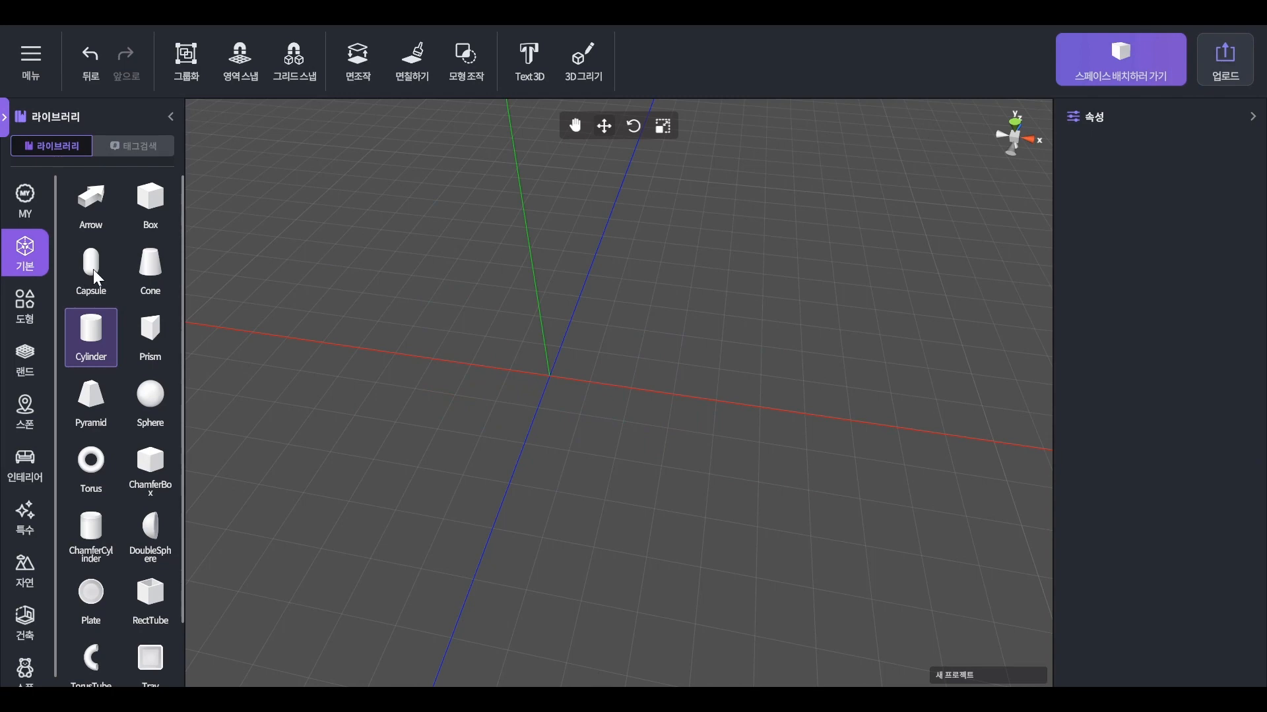
scroll(147, 385, down, 1)
click(148, 337)
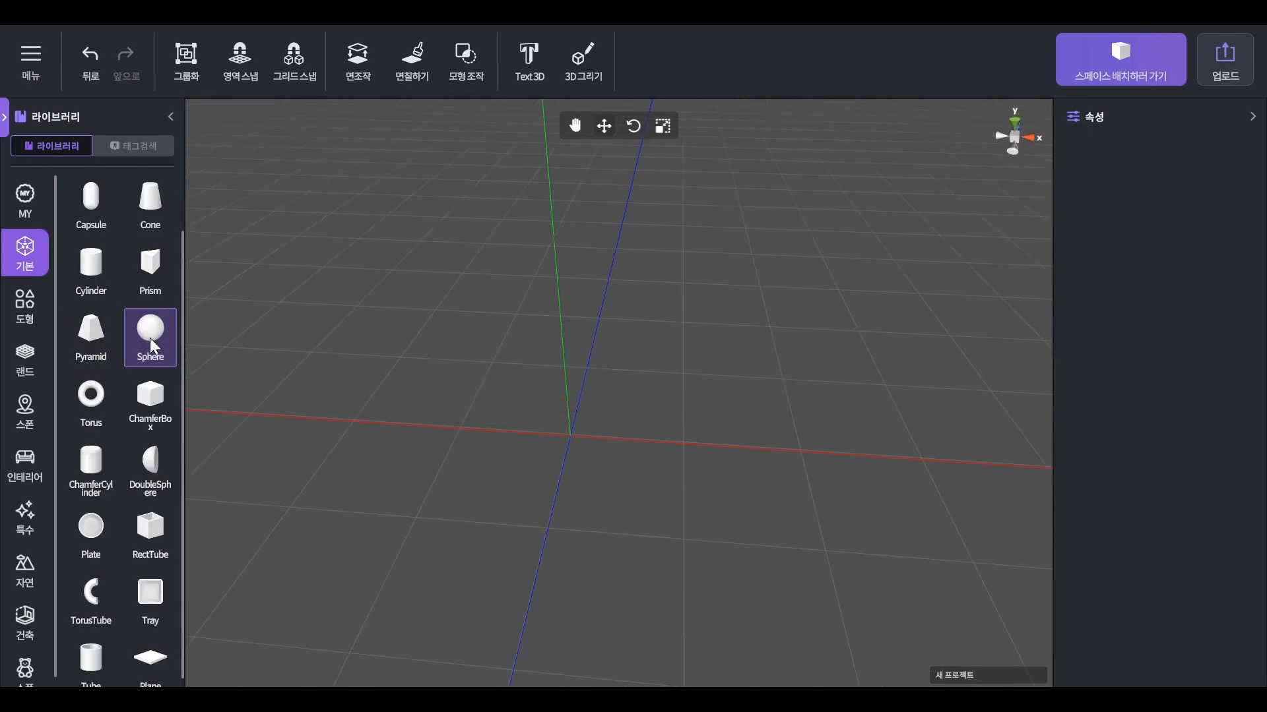
click(480, 421)
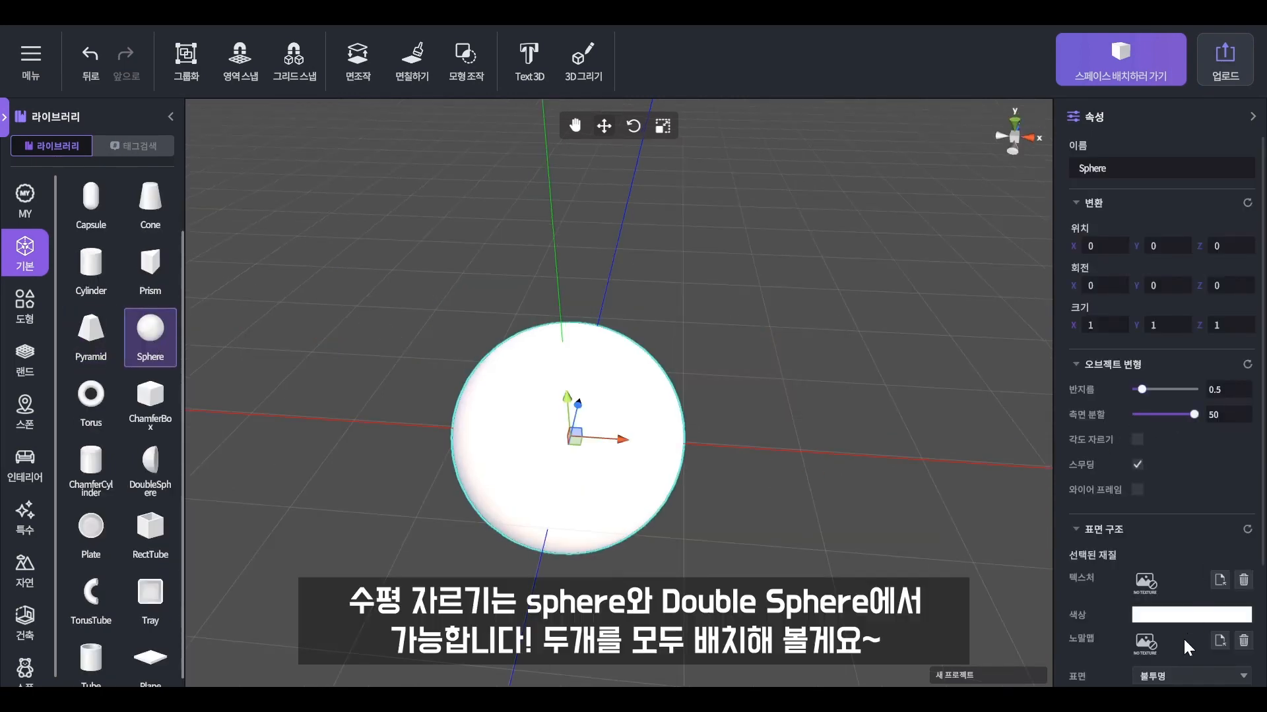
- Give the sphere a grey surface colour and lower its gloss to about 0.36
click(1202, 617)
drag(472, 371, 462, 355)
click(544, 473)
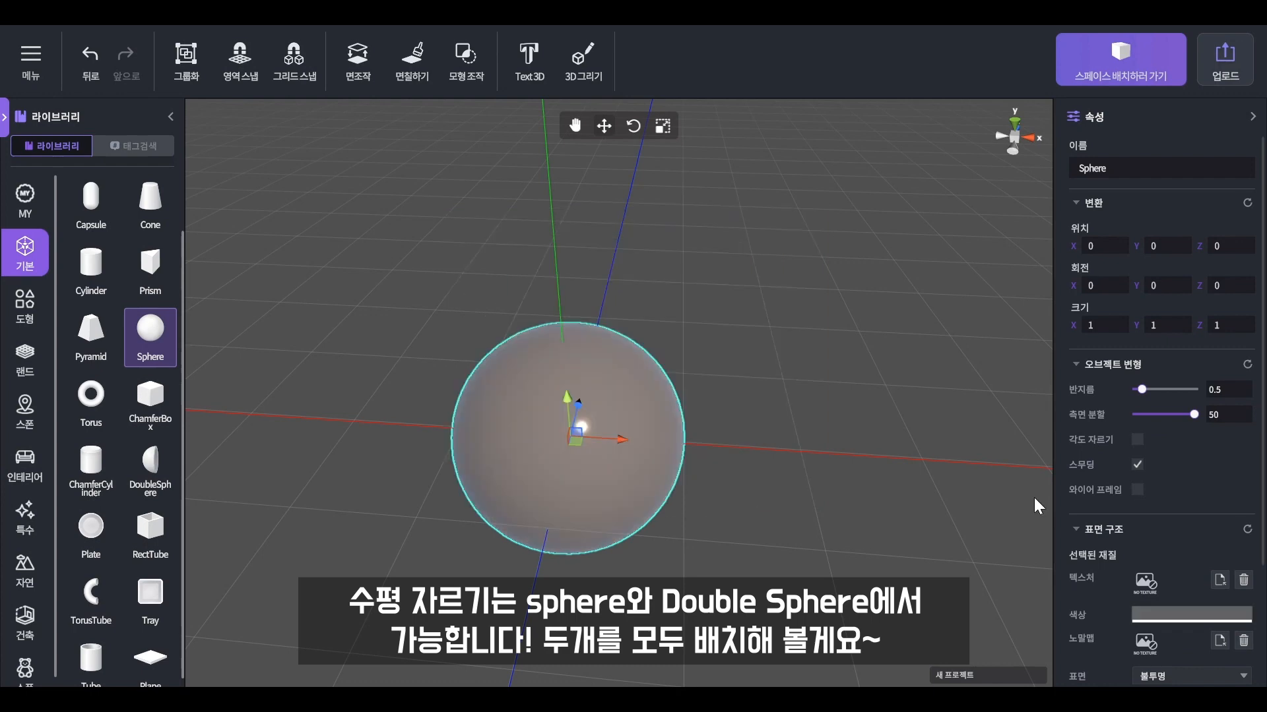
scroll(1208, 579, down, 1)
drag(1192, 649, 1157, 645)
- Move the sphere to X about -0.72 and place a DoubleSphere beside it at X about 0.51
drag(610, 436, 470, 429)
click(157, 479)
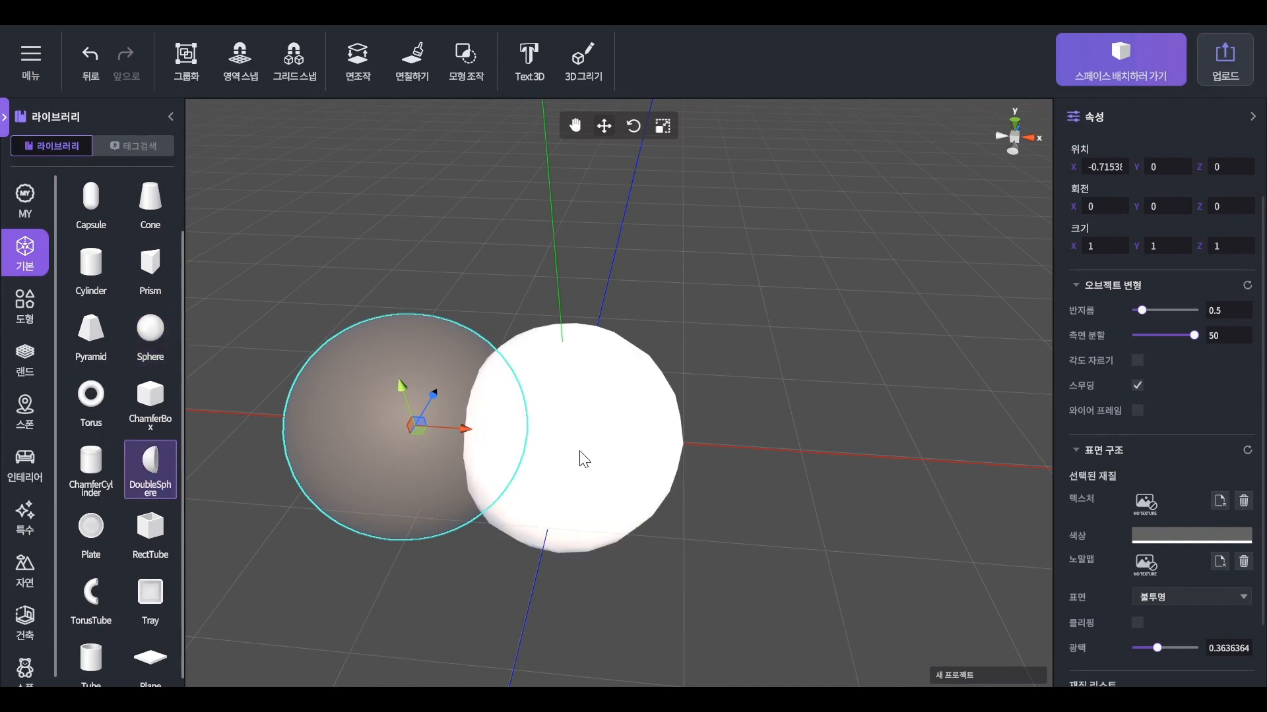
click(579, 455)
drag(627, 444, 769, 479)
- Raise the DoubleSphere's side divisions to 50 and give it a coral red (#E56161), less glossy surface
drag(1163, 418, 1196, 418)
click(1164, 615)
click(579, 299)
click(561, 275)
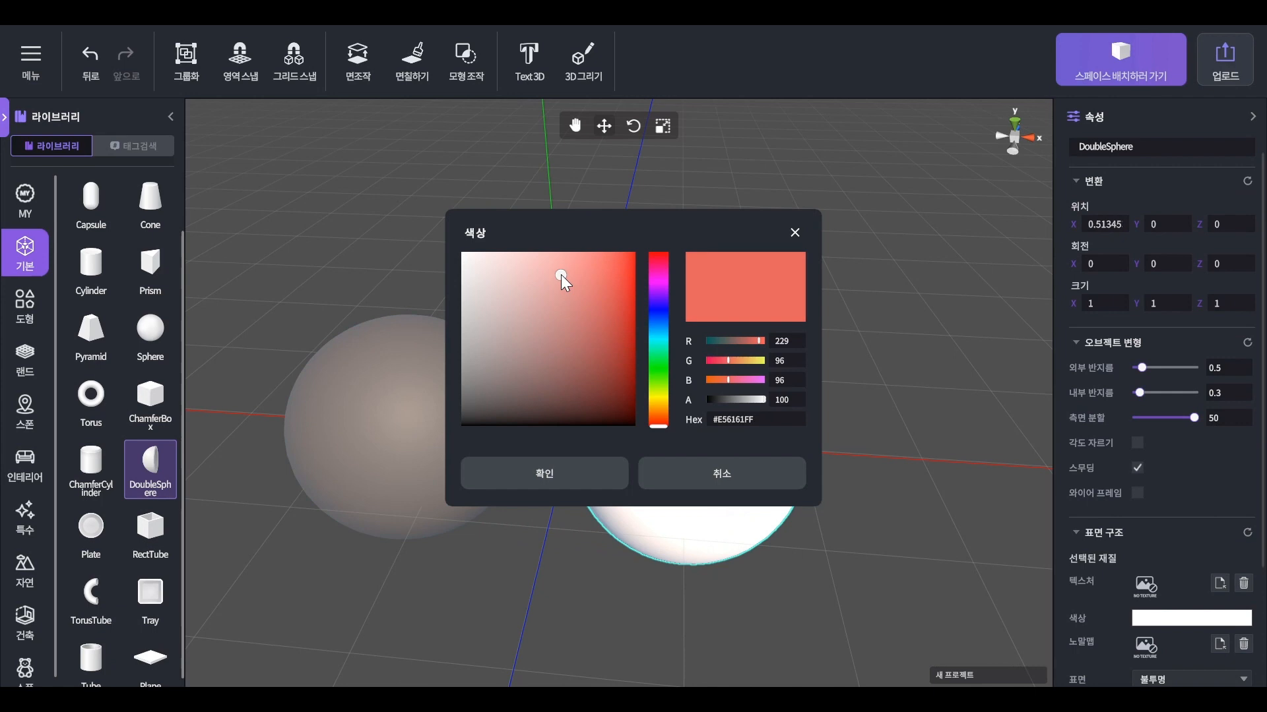
click(580, 467)
scroll(1227, 540, down, 2)
drag(1194, 568, 1157, 571)
click(888, 518)
- Enable angle cutting on the grey sphere and set its horizontal cut to slice cutting (슬라이스 자르기)
click(484, 449)
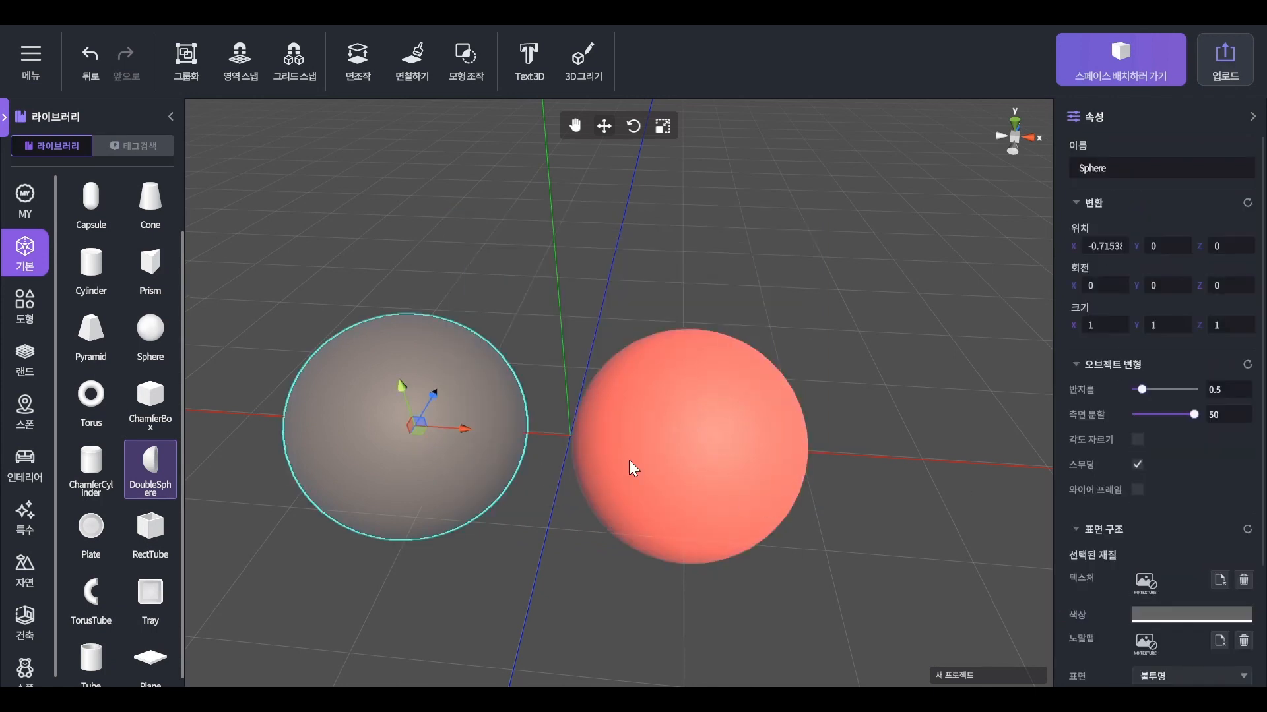
middle_drag(719, 443, 734, 396)
click(1136, 439)
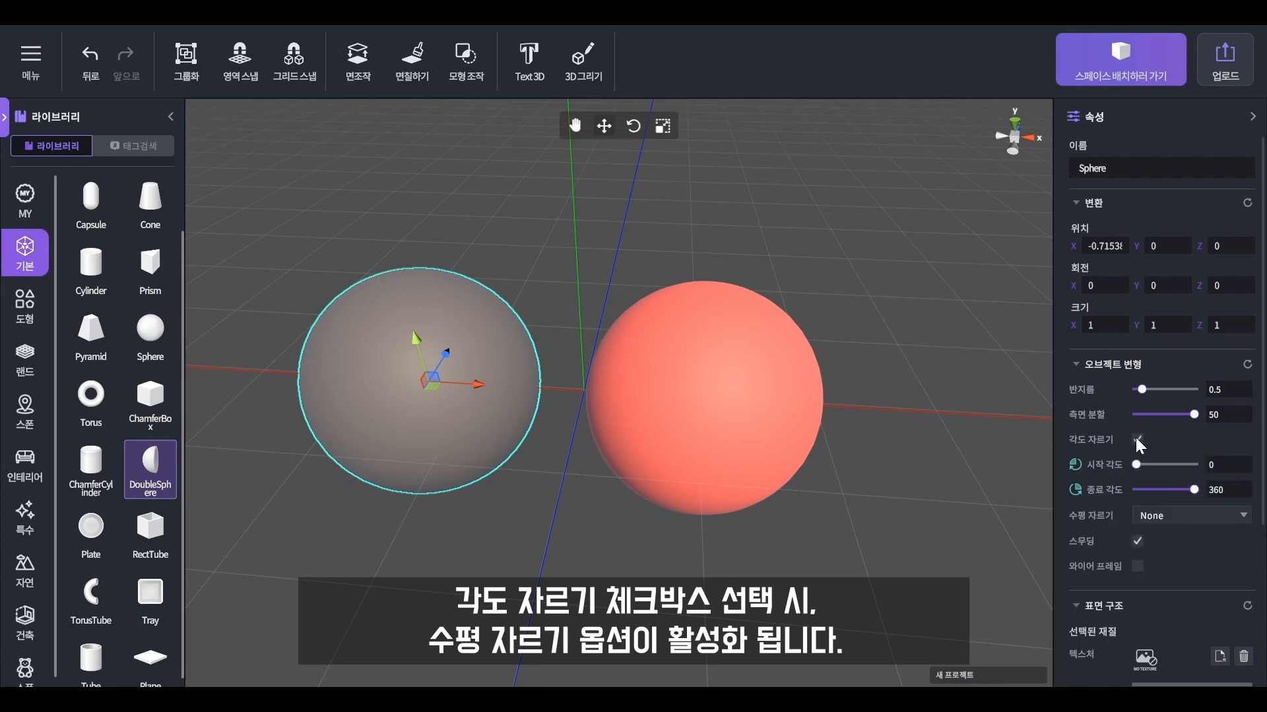
click(1190, 517)
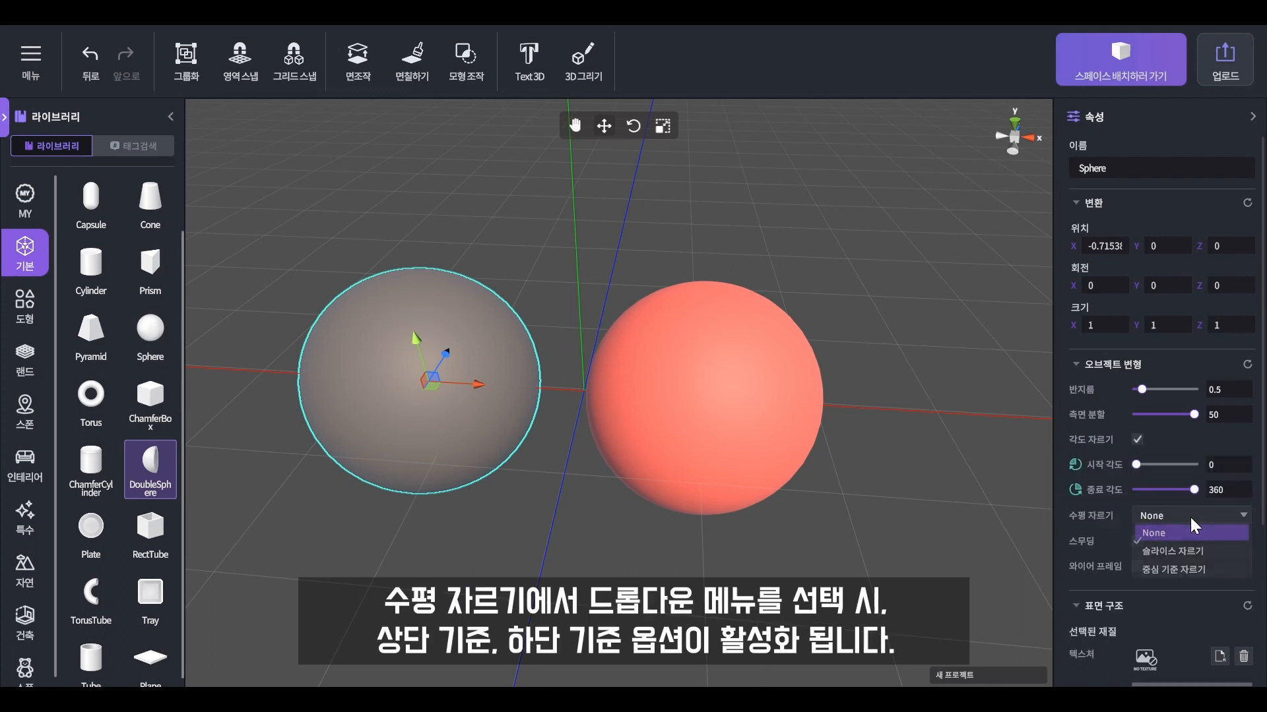
click(1210, 549)
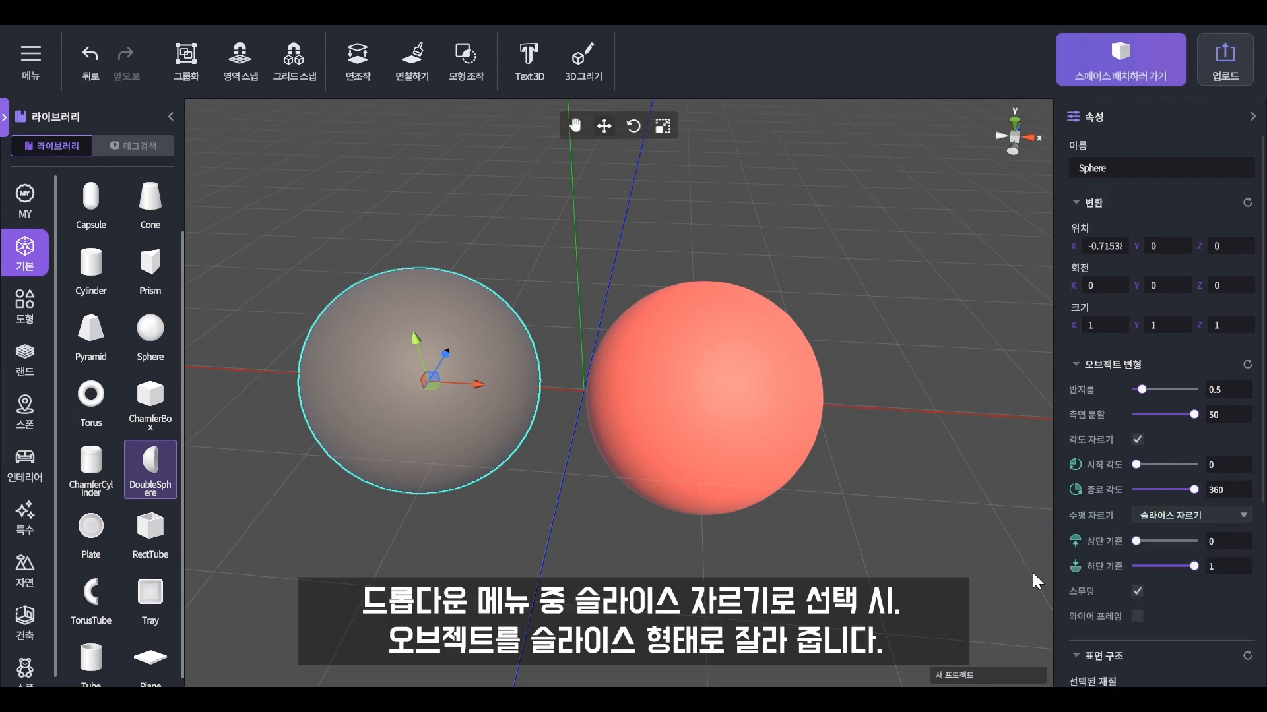
- Slice the grey sphere from below with a top reference of about 0.66, inspect the dome, and restore the value to 0
drag(1135, 541, 1175, 546)
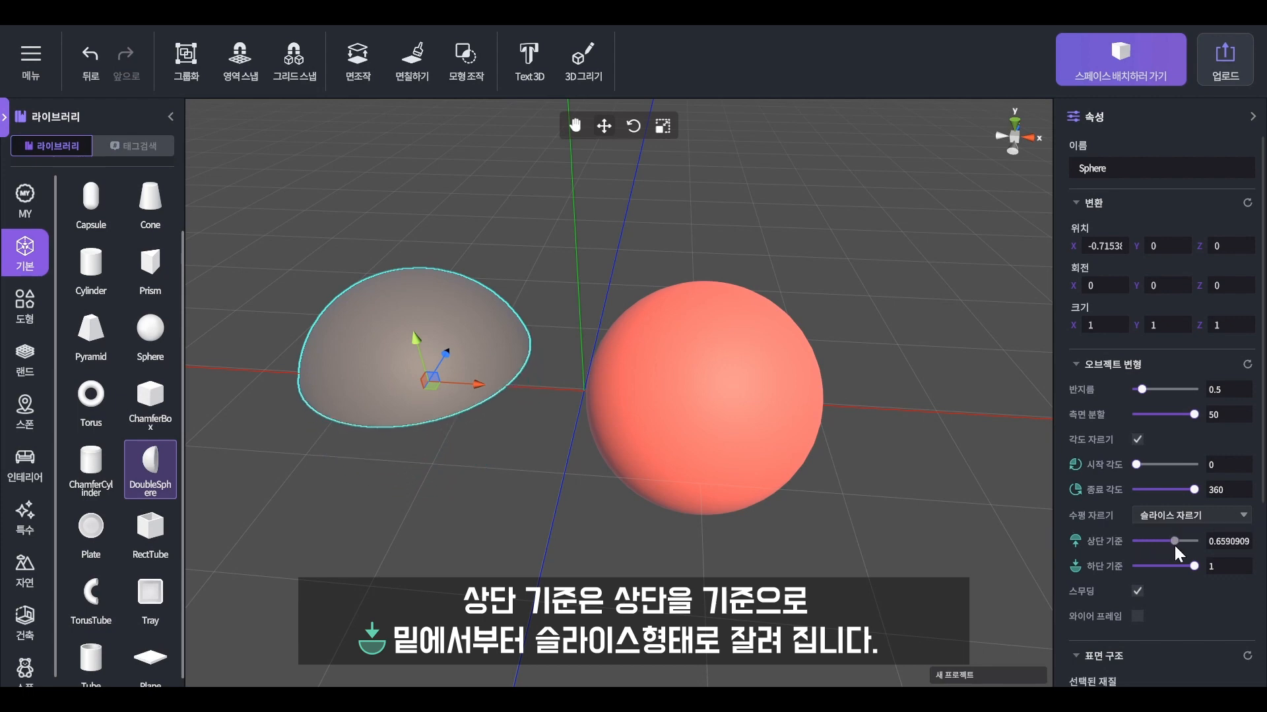
click(509, 500)
middle_drag(521, 486, 641, 345)
right_drag(642, 346, 729, 284)
middle_drag(667, 422, 650, 352)
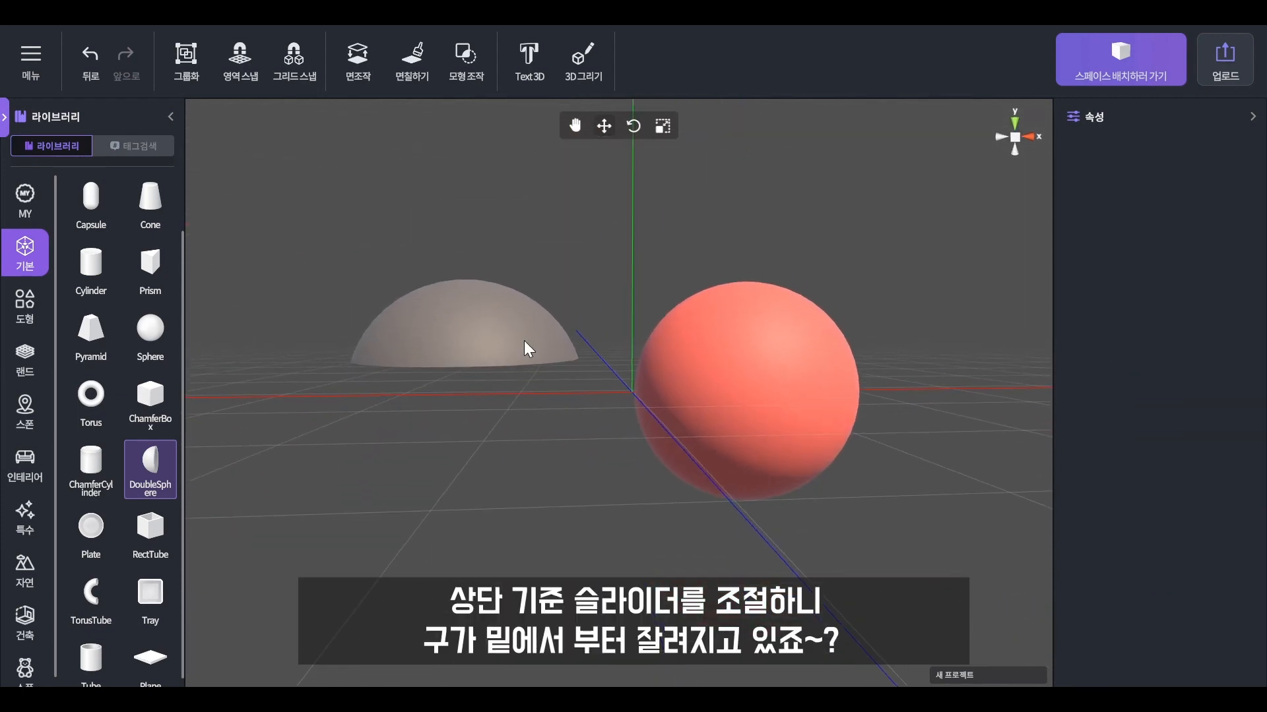
click(524, 346)
drag(1177, 540, 1110, 540)
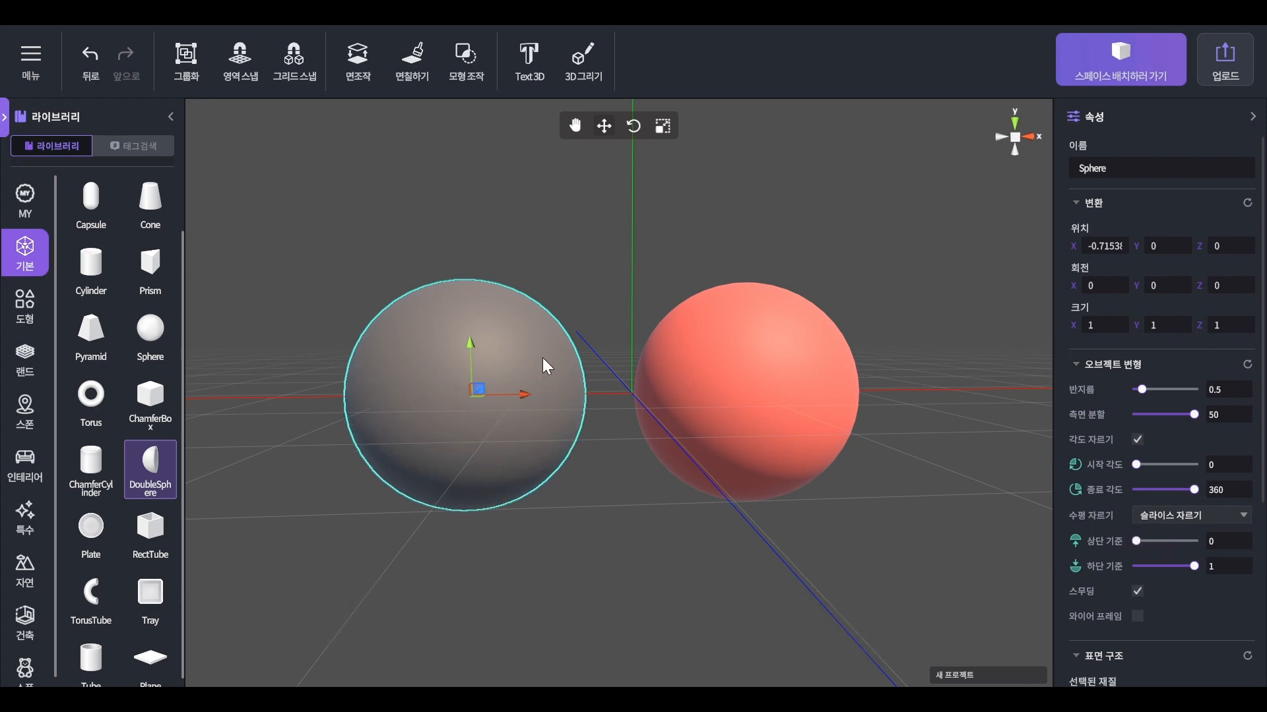
- Slice the grey sphere from above by lowering its bottom reference, inspect the bowl, and restore the value to 1
drag(1191, 566, 1173, 567)
drag(559, 500, 749, 424)
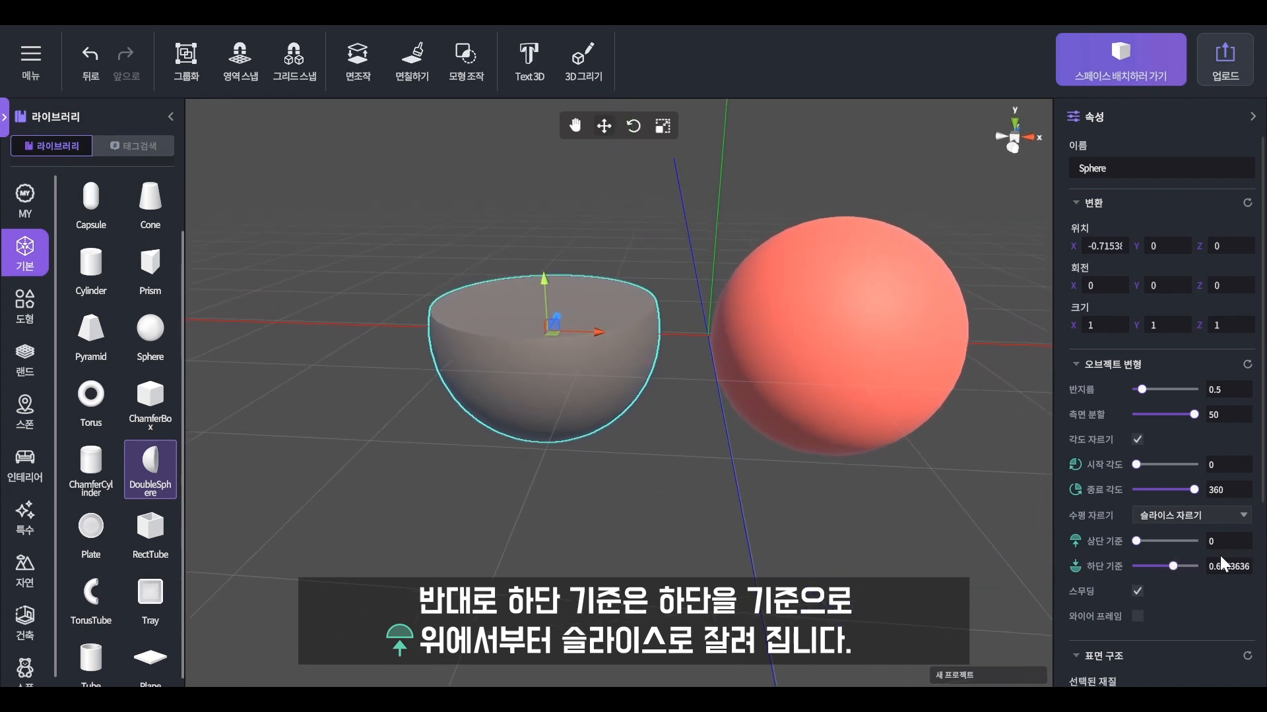
drag(1176, 566, 1195, 566)
- Enable angle cutting on the red DoubleSphere and set its horizontal cut to slice cutting (슬라이스 자르기)
click(904, 348)
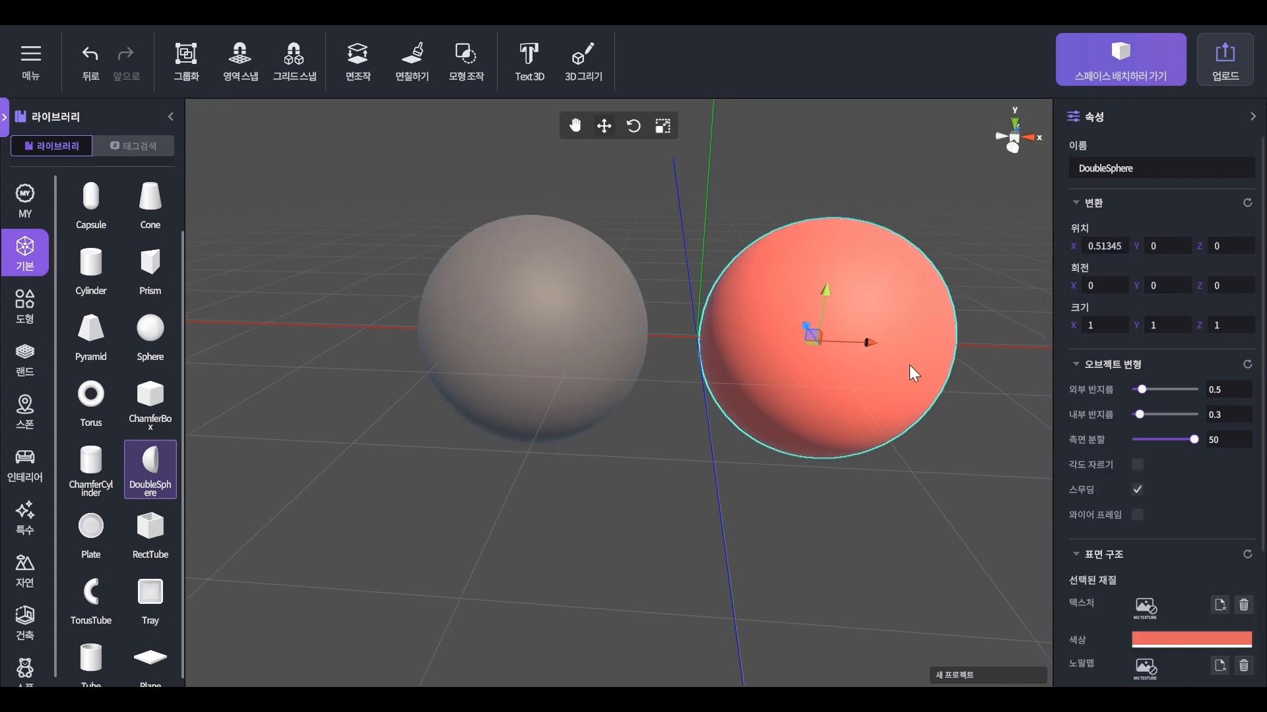
click(1157, 540)
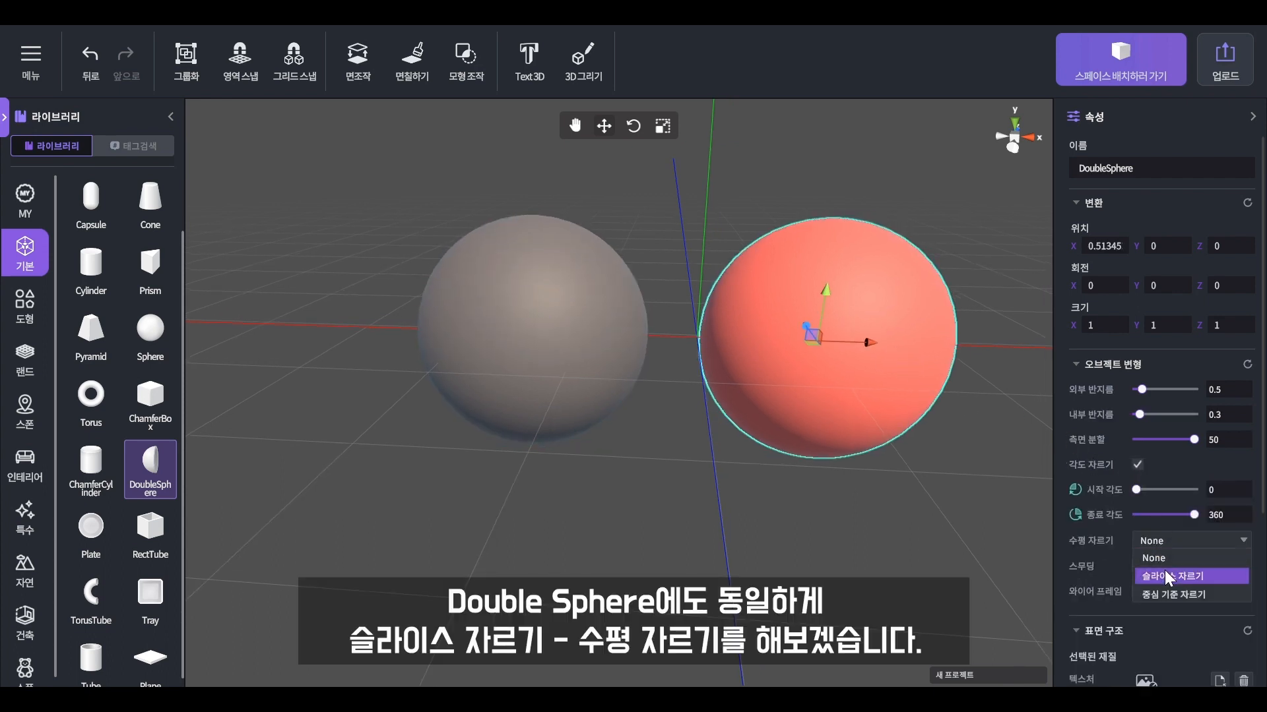
click(1165, 572)
- Try slicing the DoubleSphere with its top and bottom references, restoring the full shape
mouse_move(1134, 567)
mouse_down()
mouse_move(1169, 569)
mouse_move(1122, 564)
mouse_up()
mouse_move(1194, 592)
mouse_down()
mouse_move(1174, 591)
mouse_move(1202, 592)
mouse_up()
click(862, 490)
middle_drag(862, 491, 833, 513)
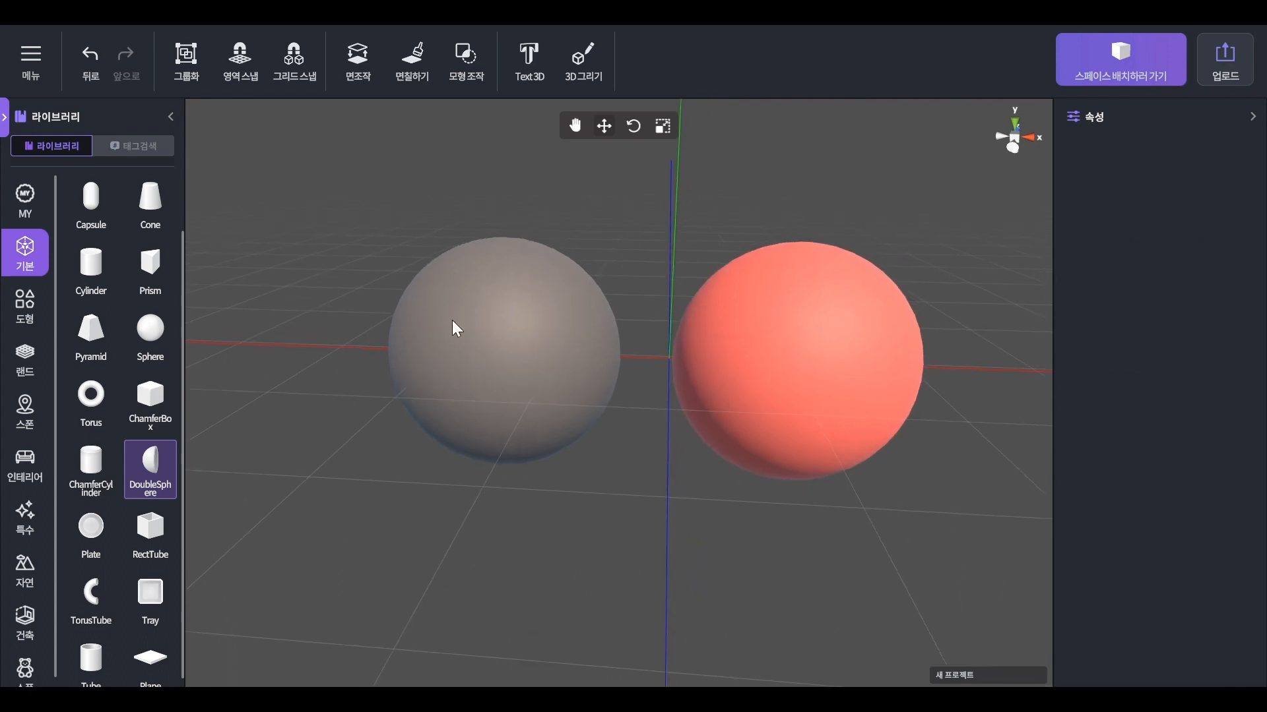
- Switch the grey sphere's horizontal cut to centre-based cutting (중심 기준 자르기)
click(455, 328)
click(1168, 517)
click(1164, 570)
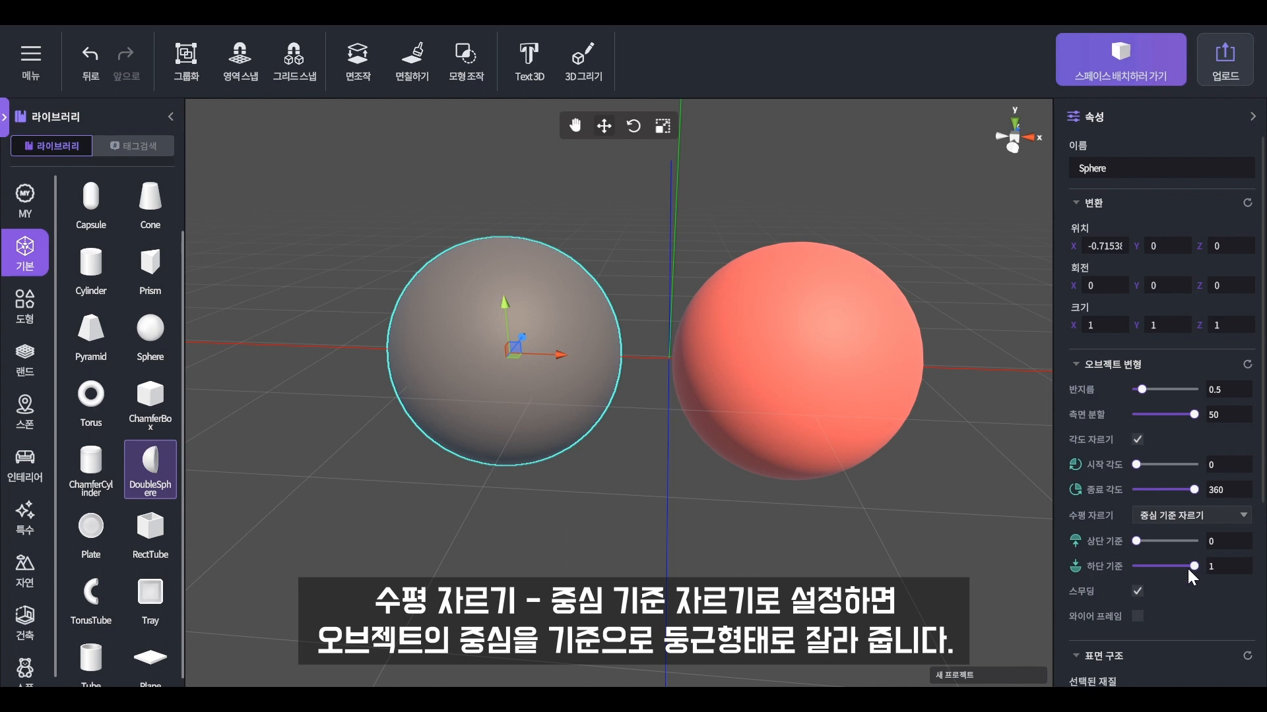
- Try the grey sphere's centre-based cut from below with the top reference, restoring it to 0
mouse_move(1137, 541)
mouse_down()
mouse_move(1191, 550)
mouse_move(1133, 539)
mouse_up()
right_drag(792, 462, 679, 495)
middle_drag(660, 515, 627, 389)
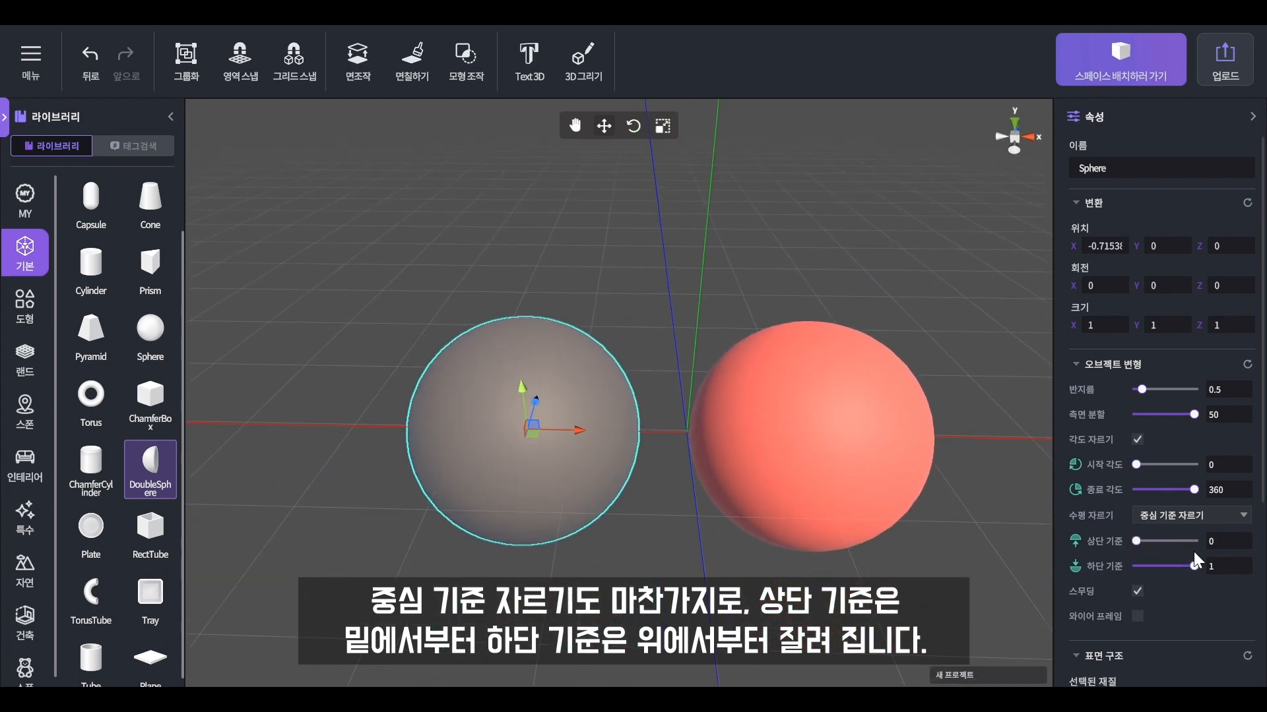
- Cut the grey sphere from above by lowering the bottom reference, inspect the shape, and restore the value to 1
drag(1186, 566, 1138, 554)
click(636, 561)
middle_drag(637, 561, 566, 381)
click(488, 381)
drag(1141, 565, 1225, 572)
- Switch the red DoubleSphere's horizontal cut to centre-based cutting (중심 기준 자르기)
click(797, 311)
scroll(853, 365, up, 3)
middle_drag(848, 395, 826, 484)
scroll(828, 480, down, 3)
middle_drag(868, 387, 825, 440)
click(1242, 547)
click(1163, 590)
- Cut the DoubleSphere with a top reference of about 0.91, inspect the cone-like piece, and restore the value to 0
drag(1139, 569, 1192, 572)
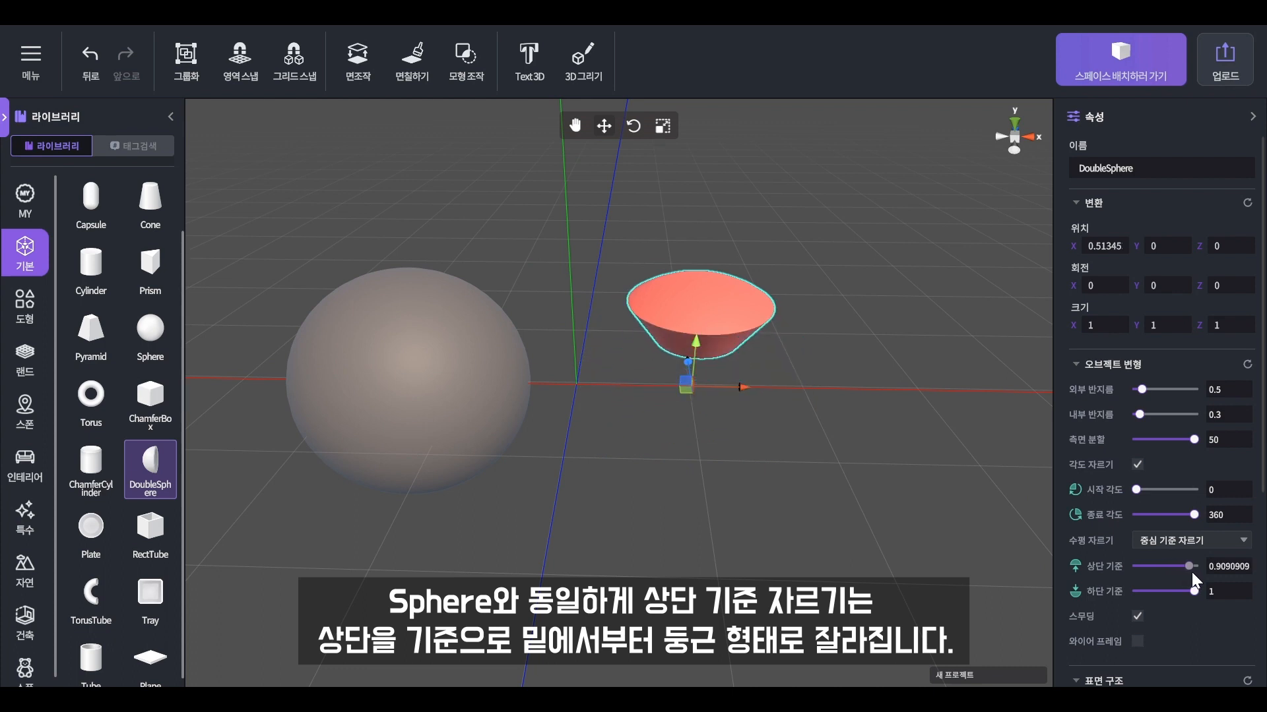
click(794, 447)
drag(794, 446, 683, 335)
click(594, 242)
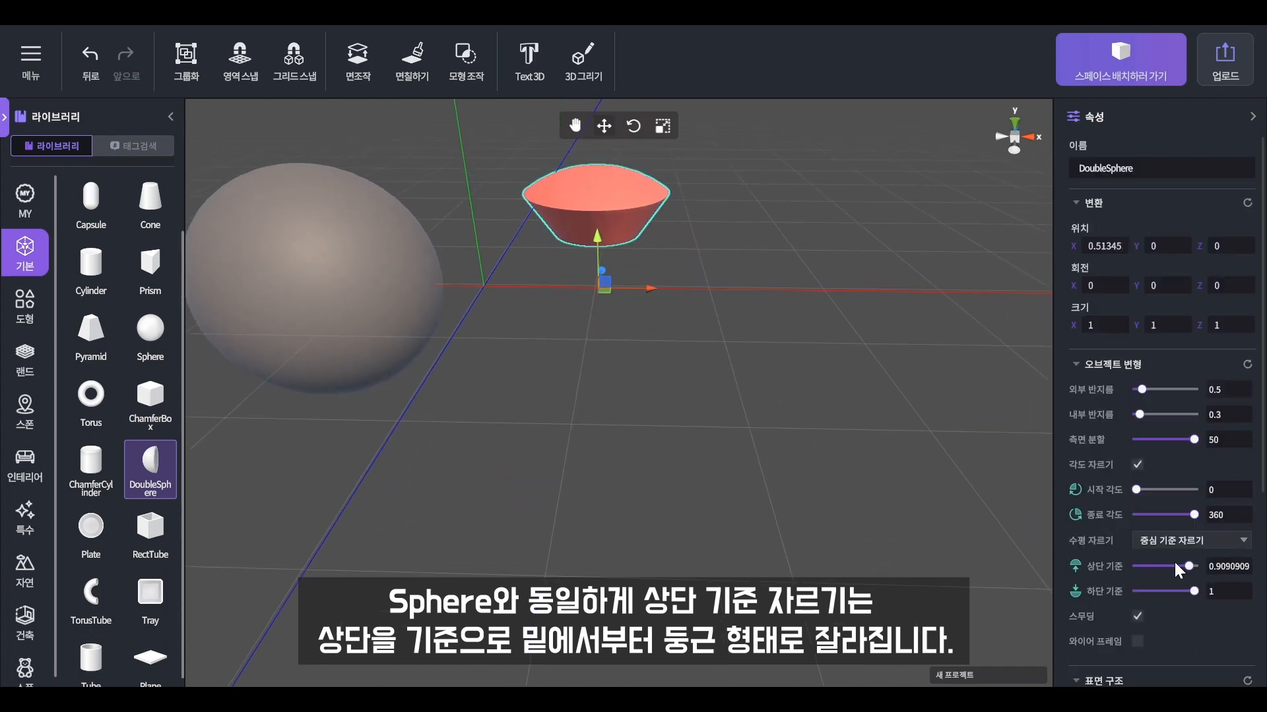
drag(1190, 566, 1140, 553)
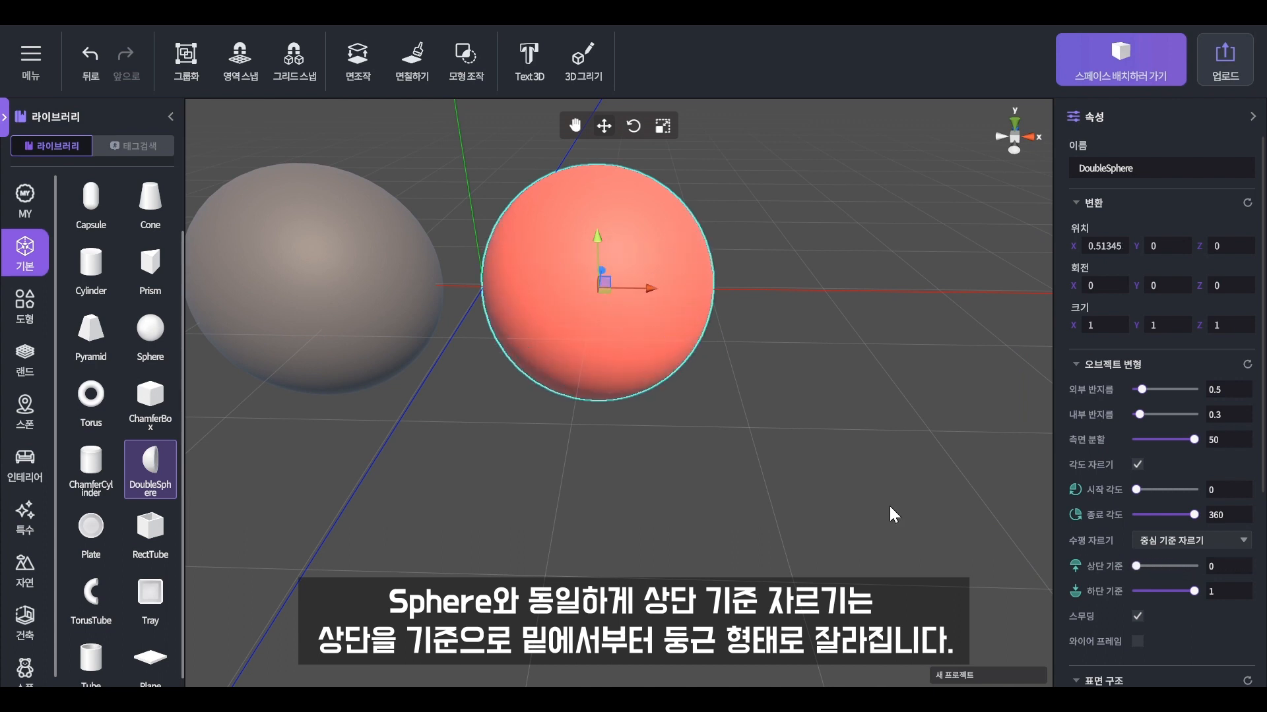
- Cut the red DoubleSphere from above with a bottom reference (하단 기준) of about 0.94 and inspect the opening from another angle
click(765, 318)
right_drag(761, 314, 792, 501)
middle_drag(792, 501, 812, 580)
middle_drag(666, 296, 682, 517)
scroll(649, 426, down, 4)
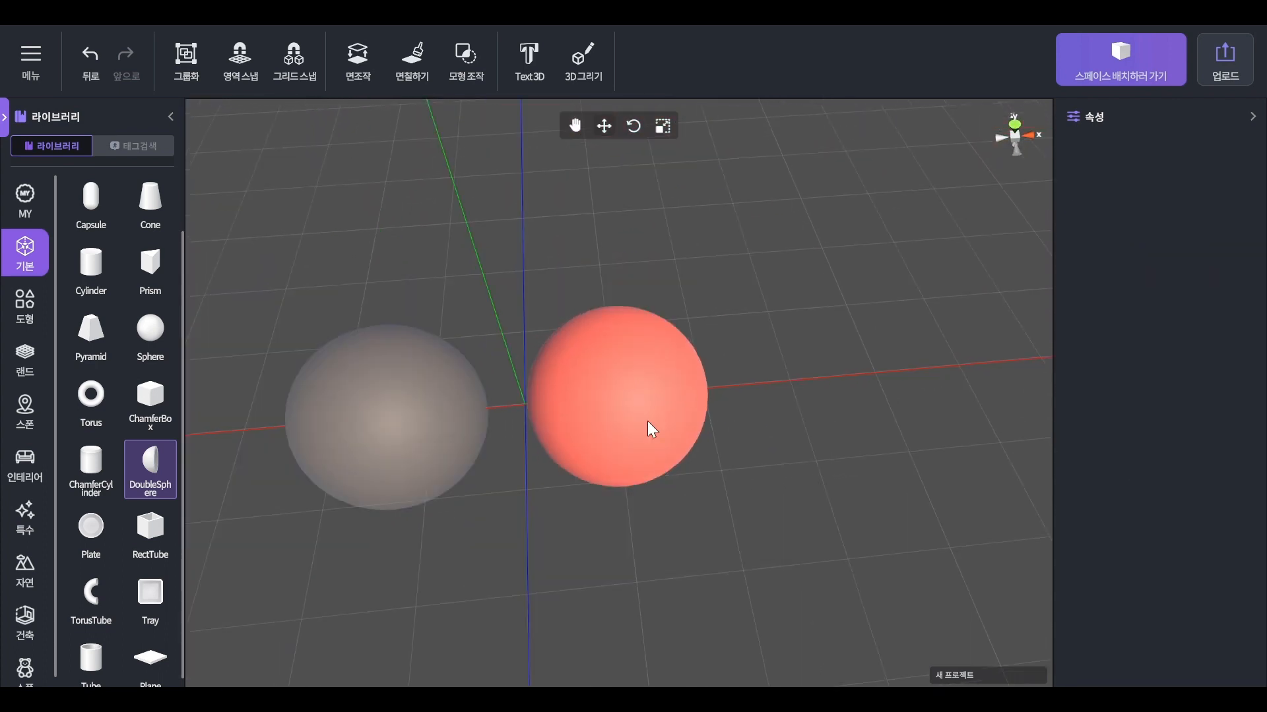
click(648, 425)
mouse_move(1195, 592)
mouse_down()
mouse_move(1162, 588)
mouse_move(1192, 589)
mouse_up()
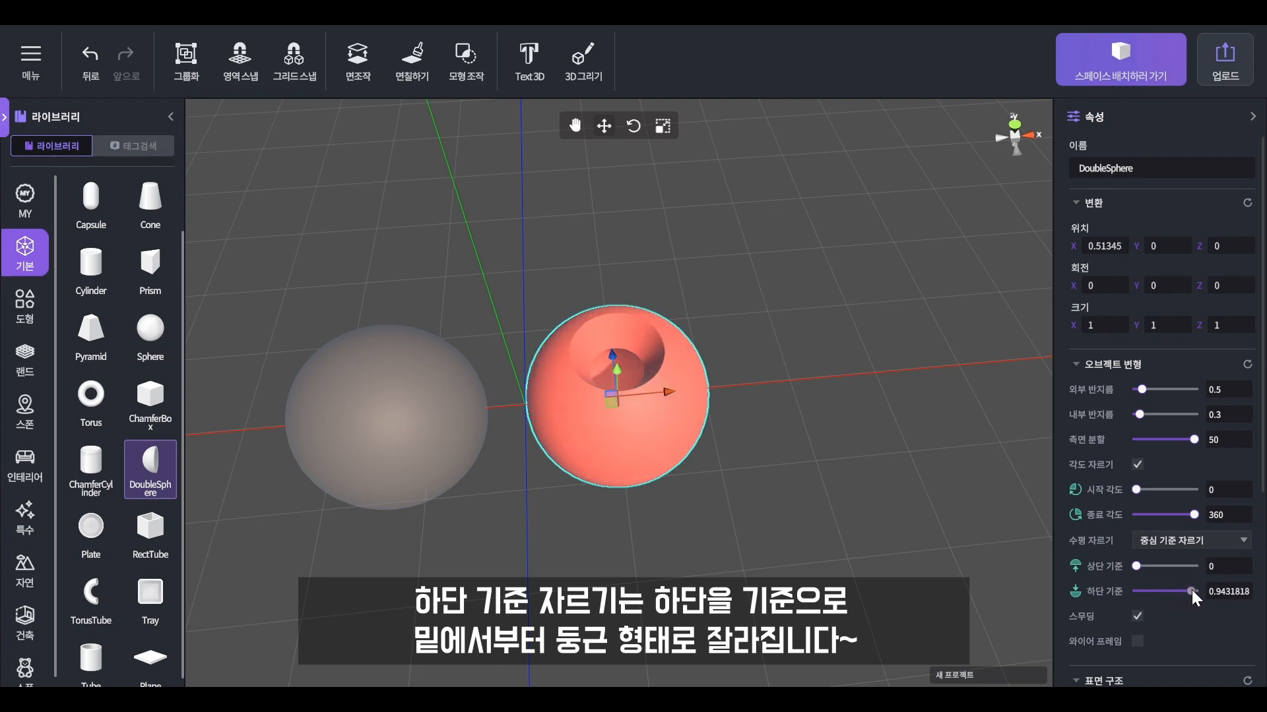
click(784, 575)
right_drag(784, 576, 713, 467)
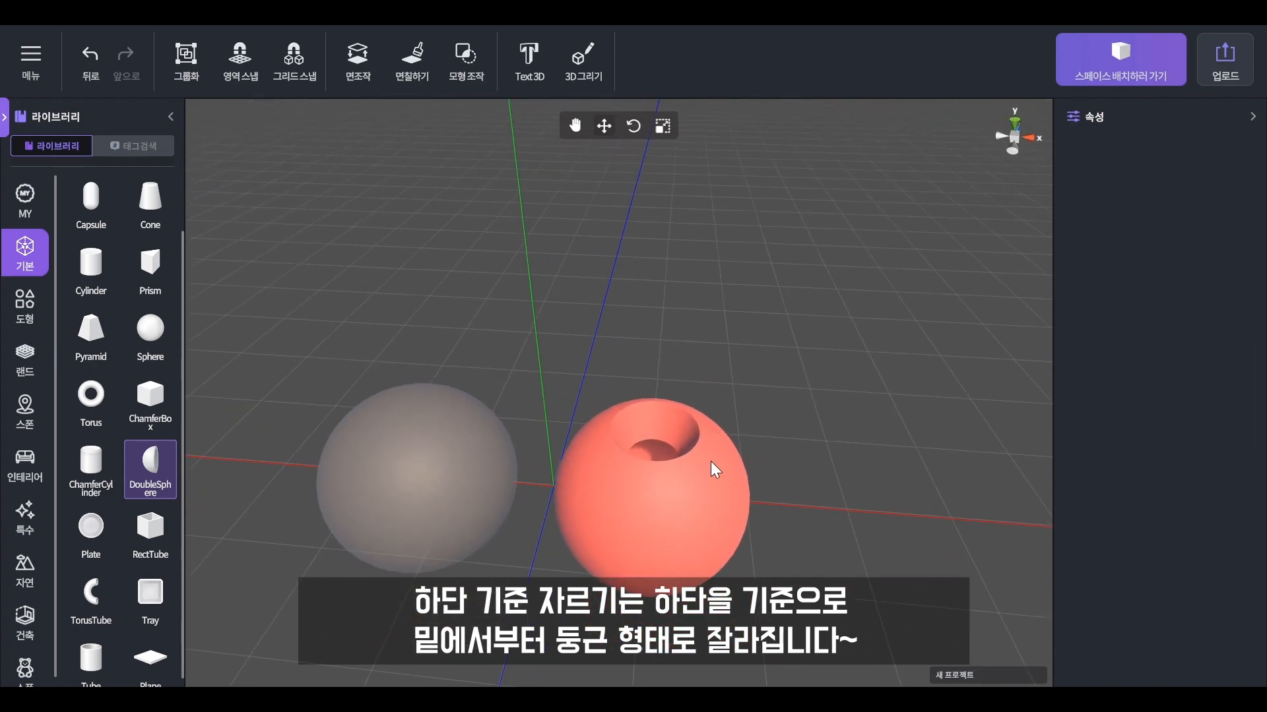
- Lower the DoubleSphere's bottom reference to about 0.16, inspect the remaining piece, and restore the value to 1
click(713, 467)
drag(1189, 590, 1141, 584)
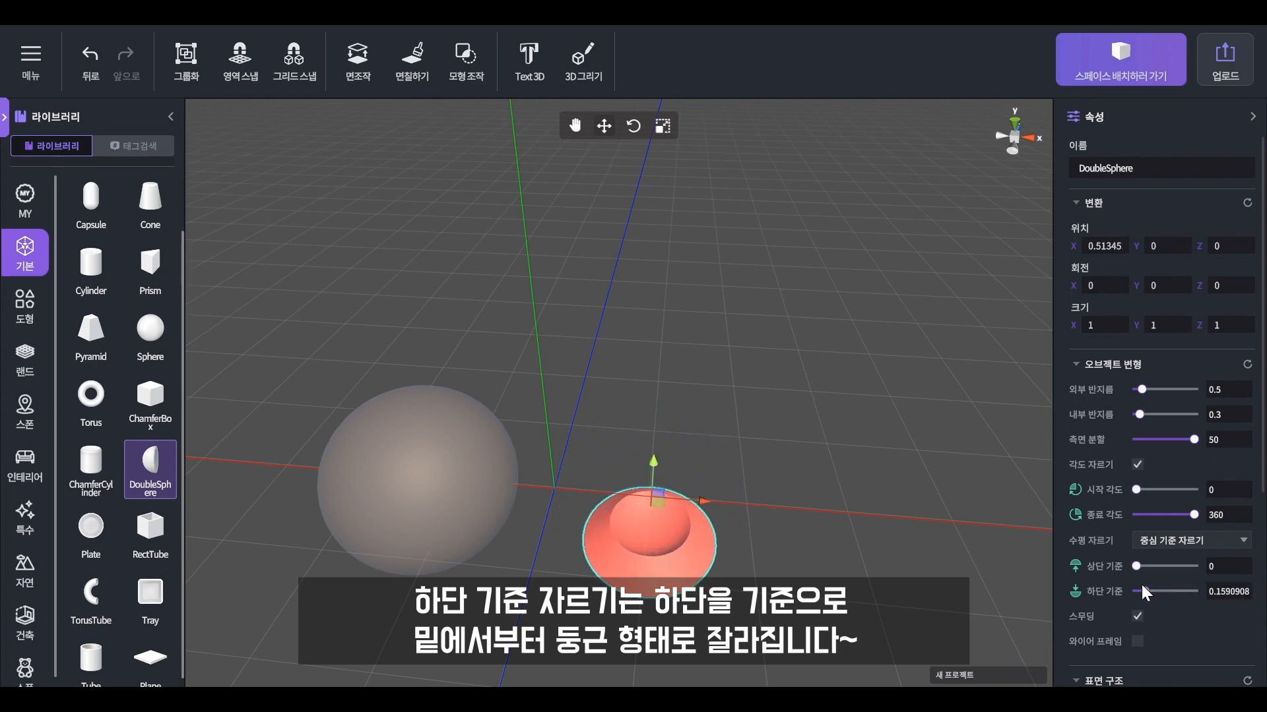
click(706, 614)
right_drag(705, 614, 704, 342)
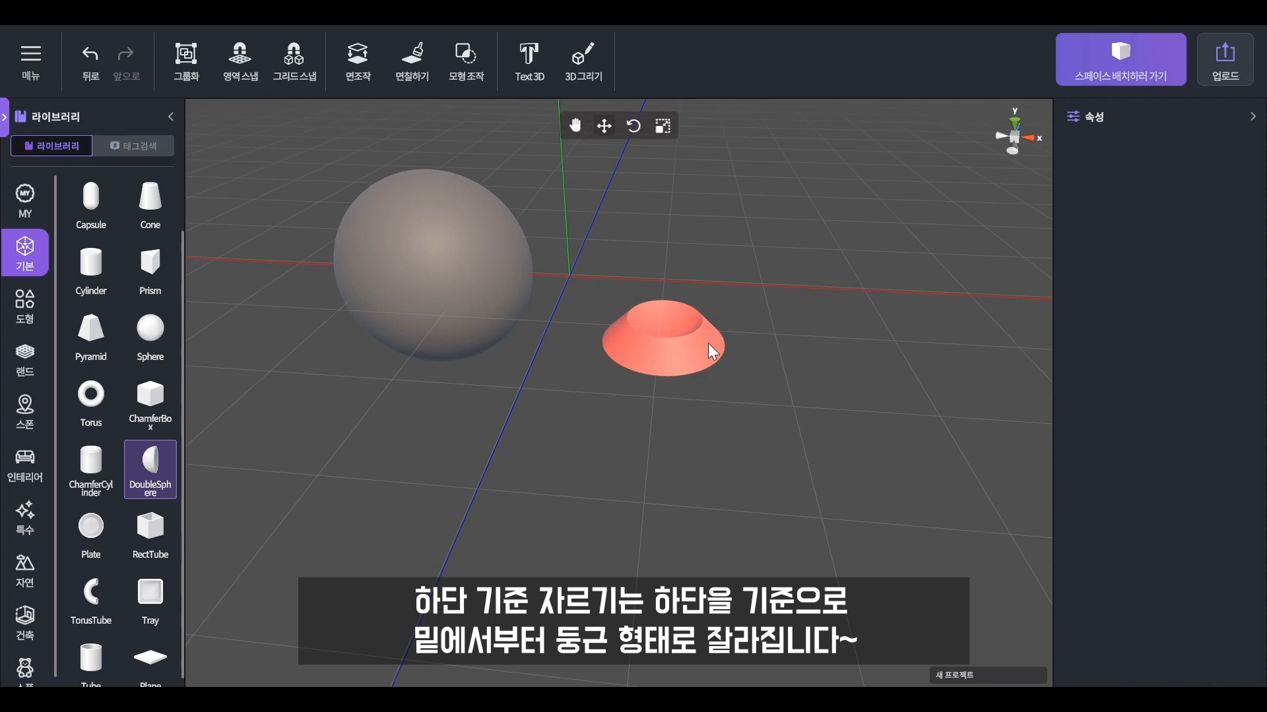
click(707, 343)
drag(1146, 594, 1197, 591)
right_drag(893, 526, 695, 537)
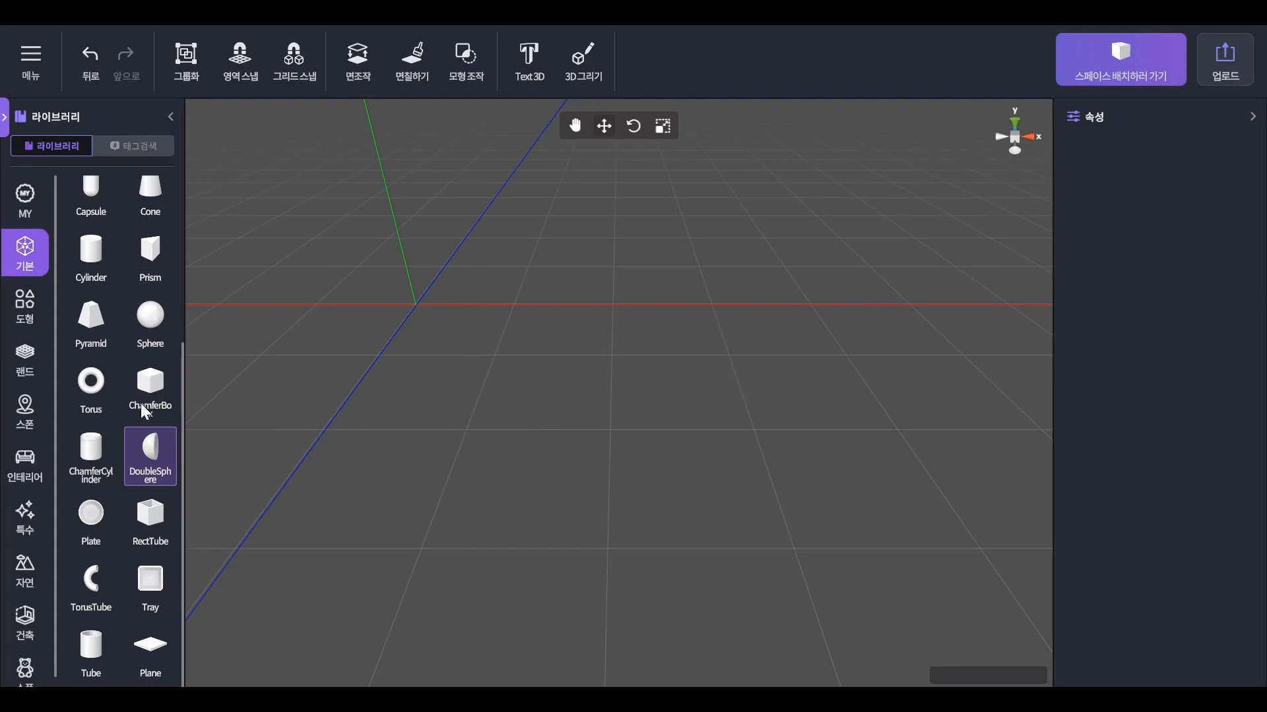
- Place a ChamferBox from the basic library in the scene and move it along the X axis to about -1.23
drag(146, 397, 443, 324)
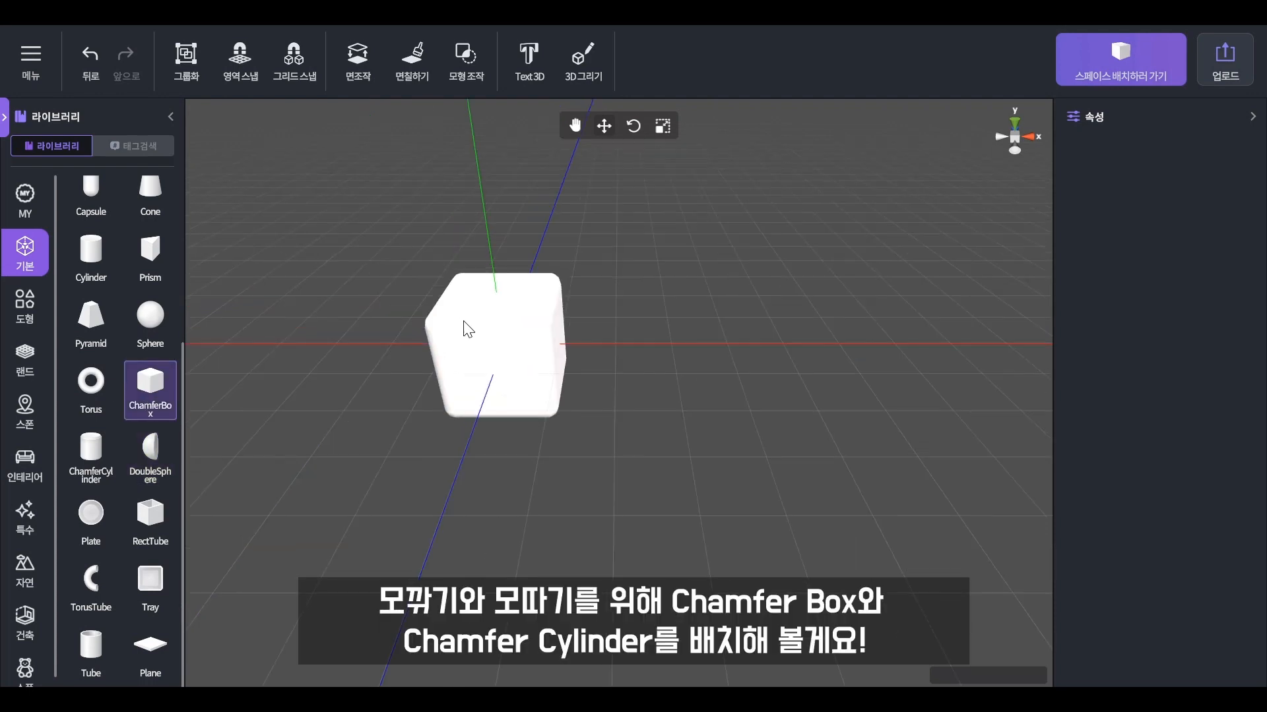
click(499, 331)
drag(537, 345, 396, 341)
- Place a ChamferCylinder beside the box and move it along the X axis to about 0.39
drag(95, 454, 675, 358)
click(535, 348)
drag(554, 345, 595, 349)
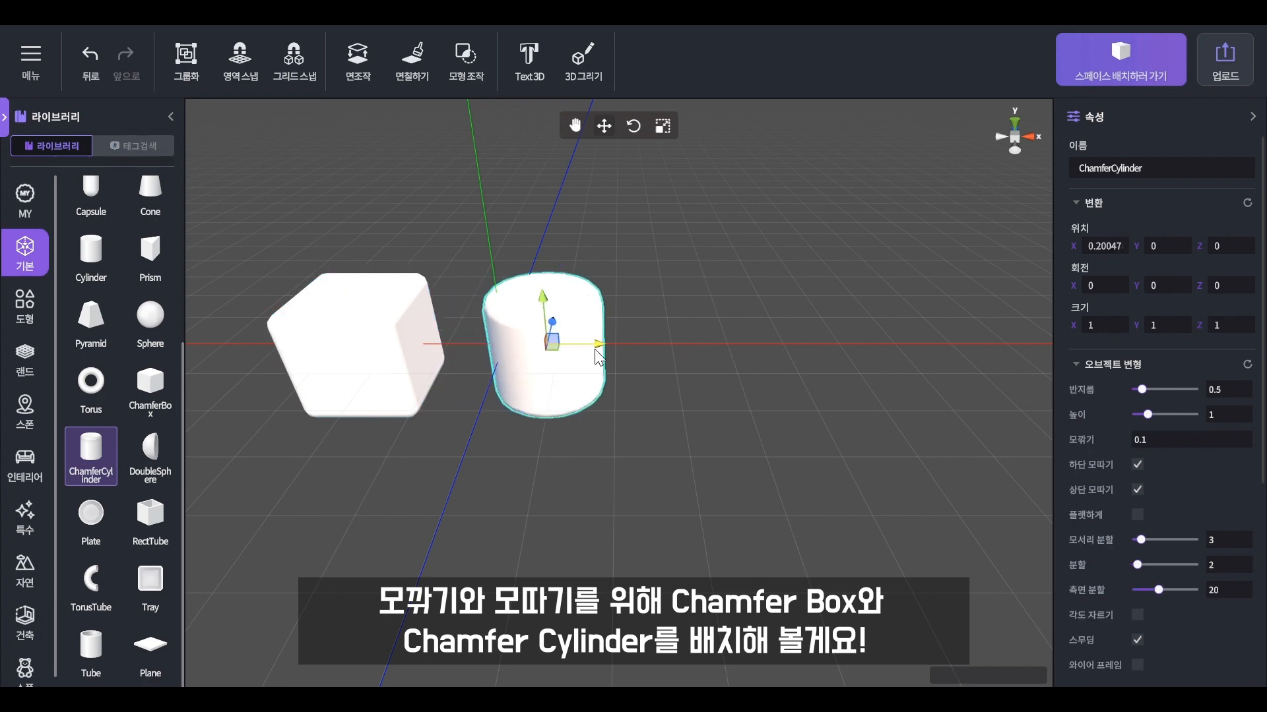
click(452, 454)
middle_drag(452, 453, 586, 431)
- Change the ChamferBox's material colour to a light salmon red
click(399, 338)
scroll(520, 378, up, 5)
scroll(667, 430, down, 5)
scroll(1153, 526, down, 5)
click(1157, 455)
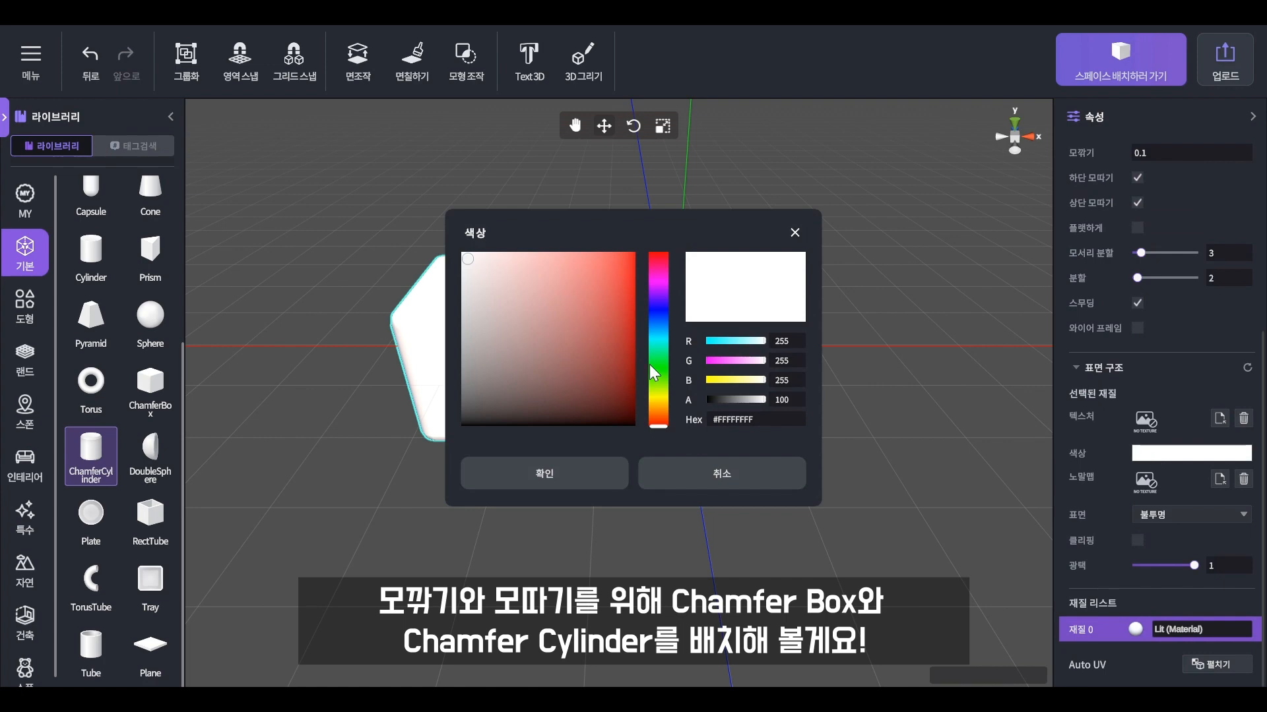
click(549, 271)
click(582, 483)
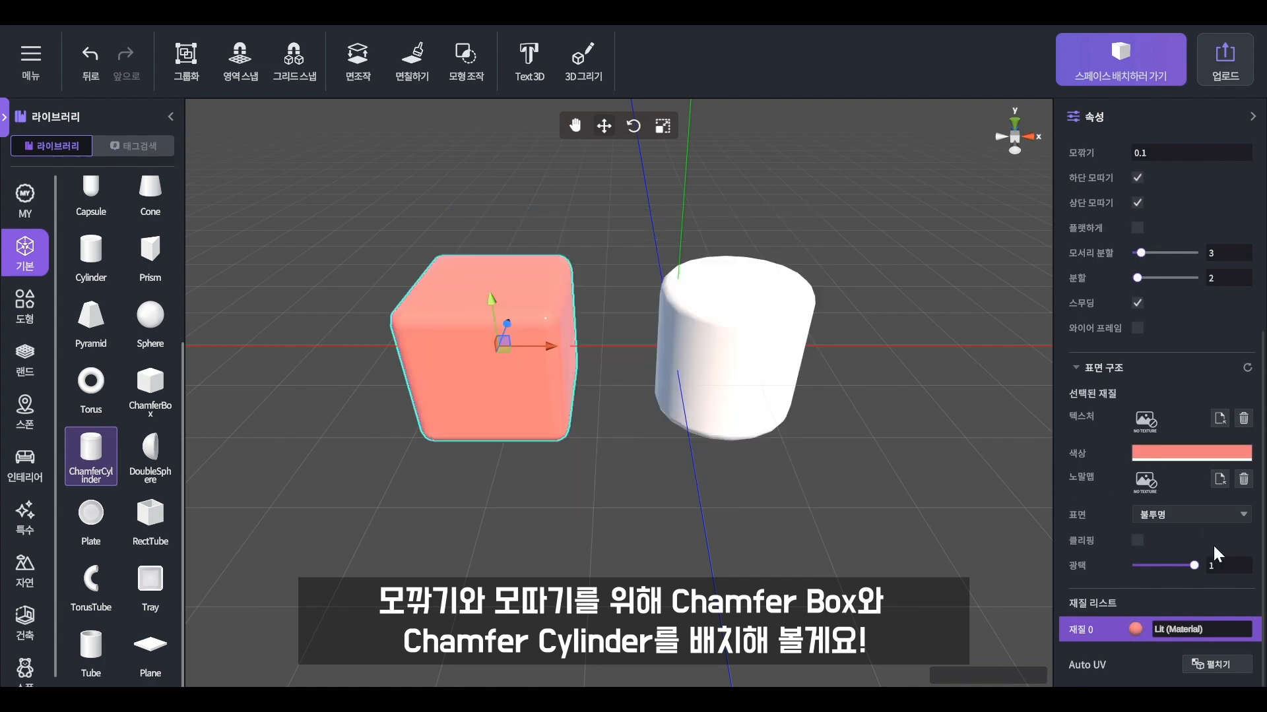
- Change the ChamferCylinder's material colour to blue #5C83F2FF and reduce its glossiness (광택)
click(729, 319)
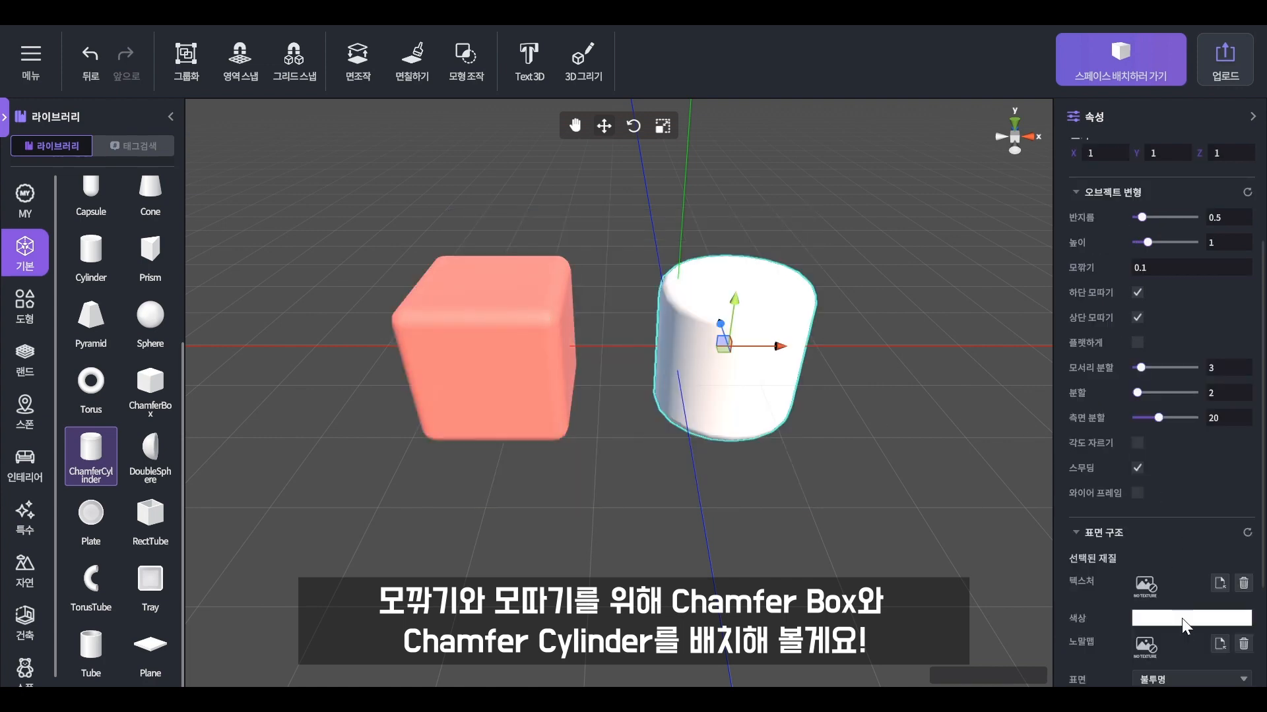
click(1182, 619)
click(657, 318)
click(571, 268)
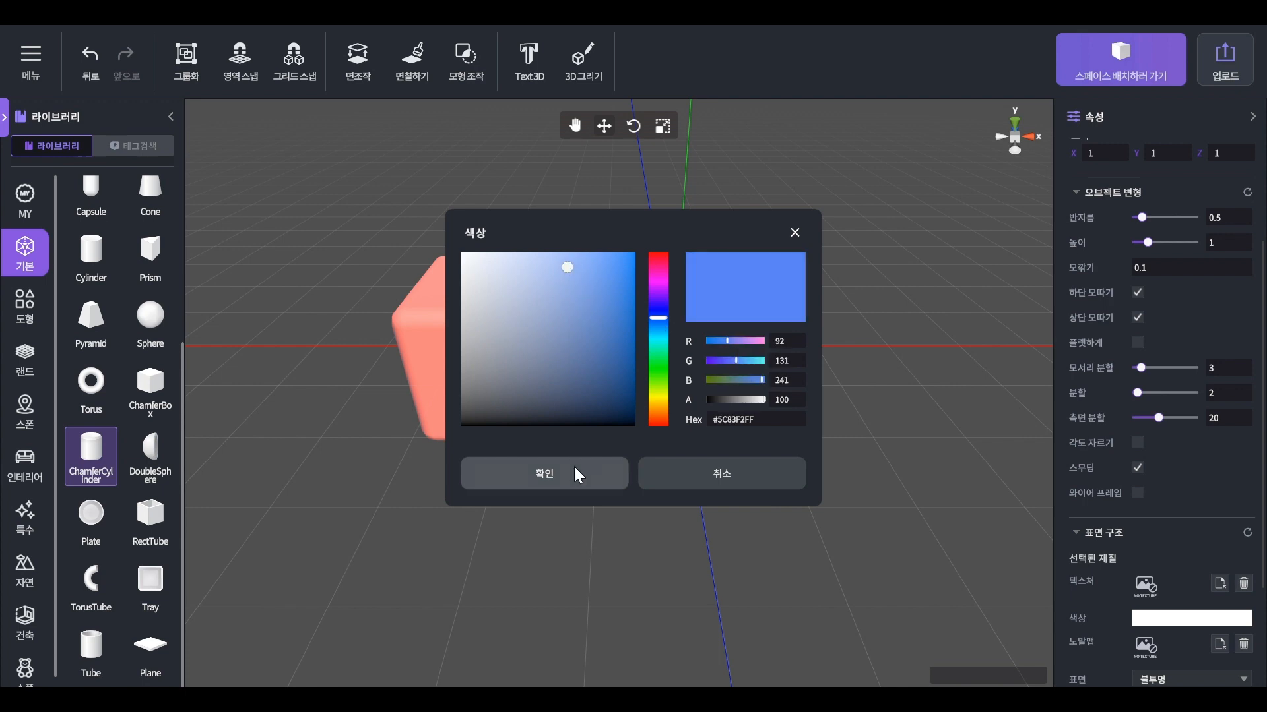
click(574, 466)
scroll(1156, 505, down, 3)
drag(1190, 566, 1158, 564)
click(643, 395)
middle_drag(644, 396, 627, 414)
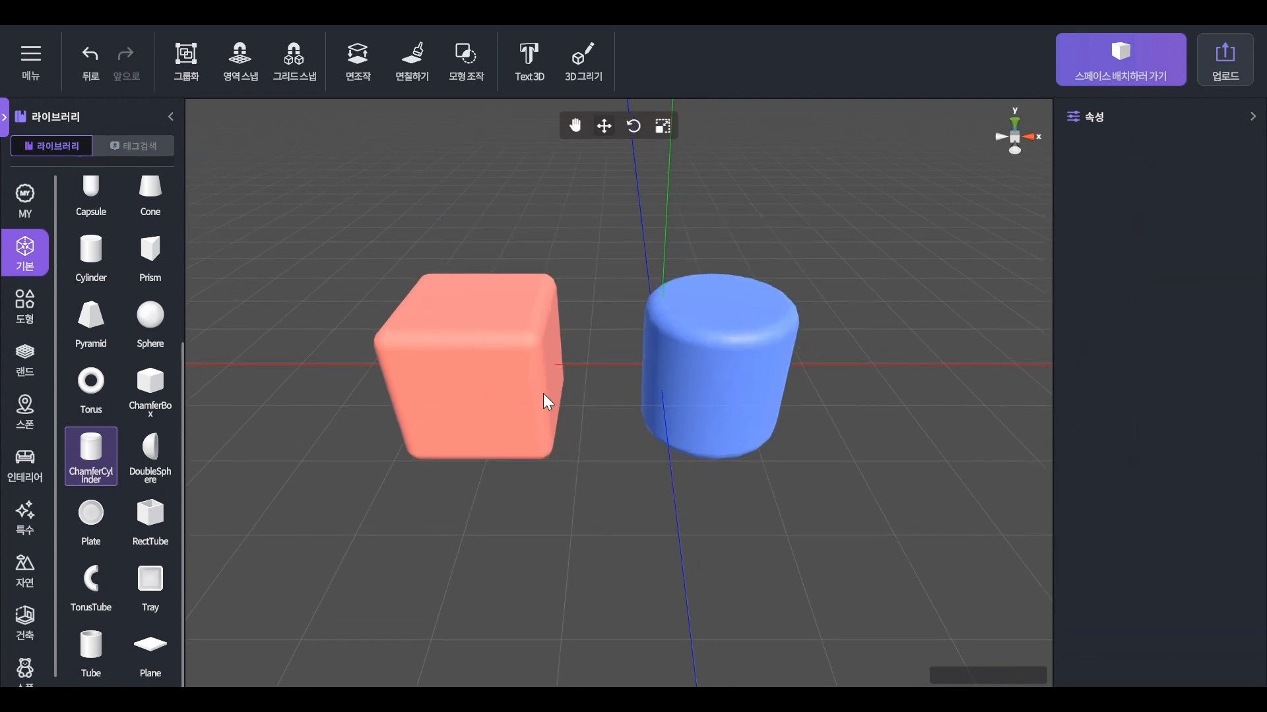
- Set the ChamferBox's chamfer amount (모깎기) to 0.2
click(487, 325)
scroll(592, 465, up, 3)
middle_drag(621, 463, 690, 475)
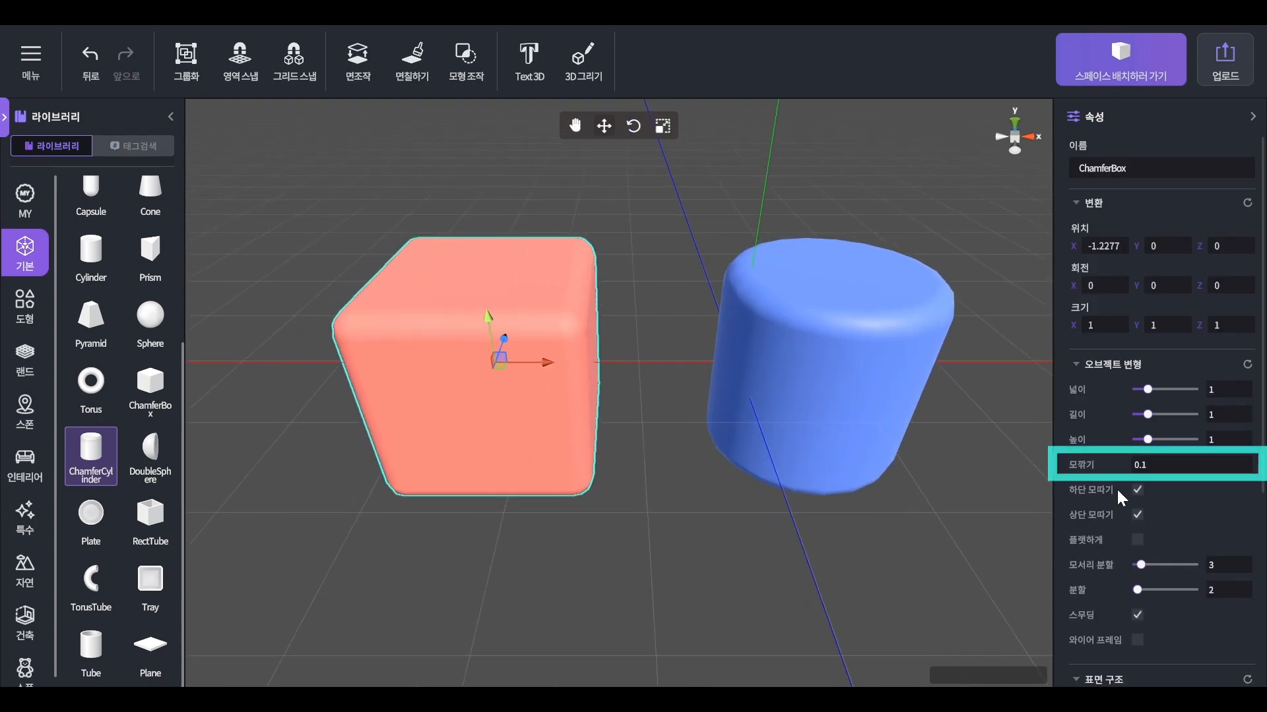
drag(1087, 465, 1093, 466)
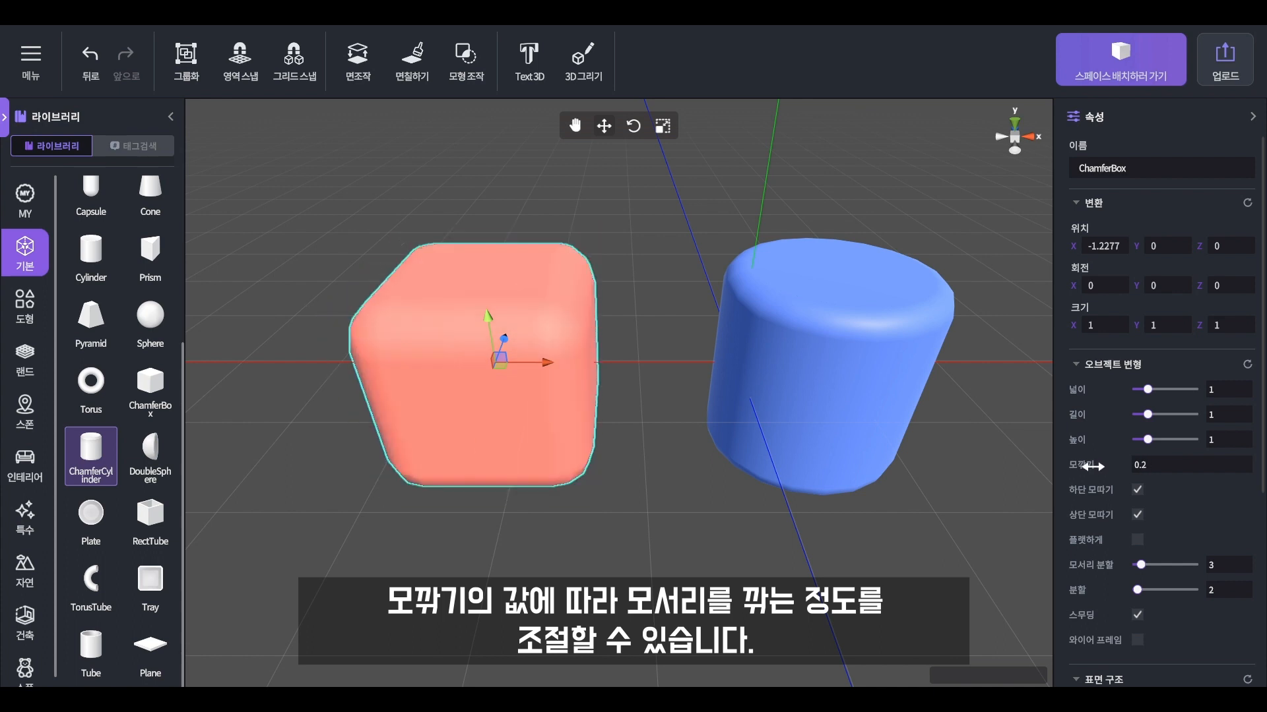
- Disable the ChamferBox's bottom chamfer (하단 모따기) and top chamfer (상단 모따기), inspecting the edges after each change
click(1137, 490)
drag(704, 506, 651, 373)
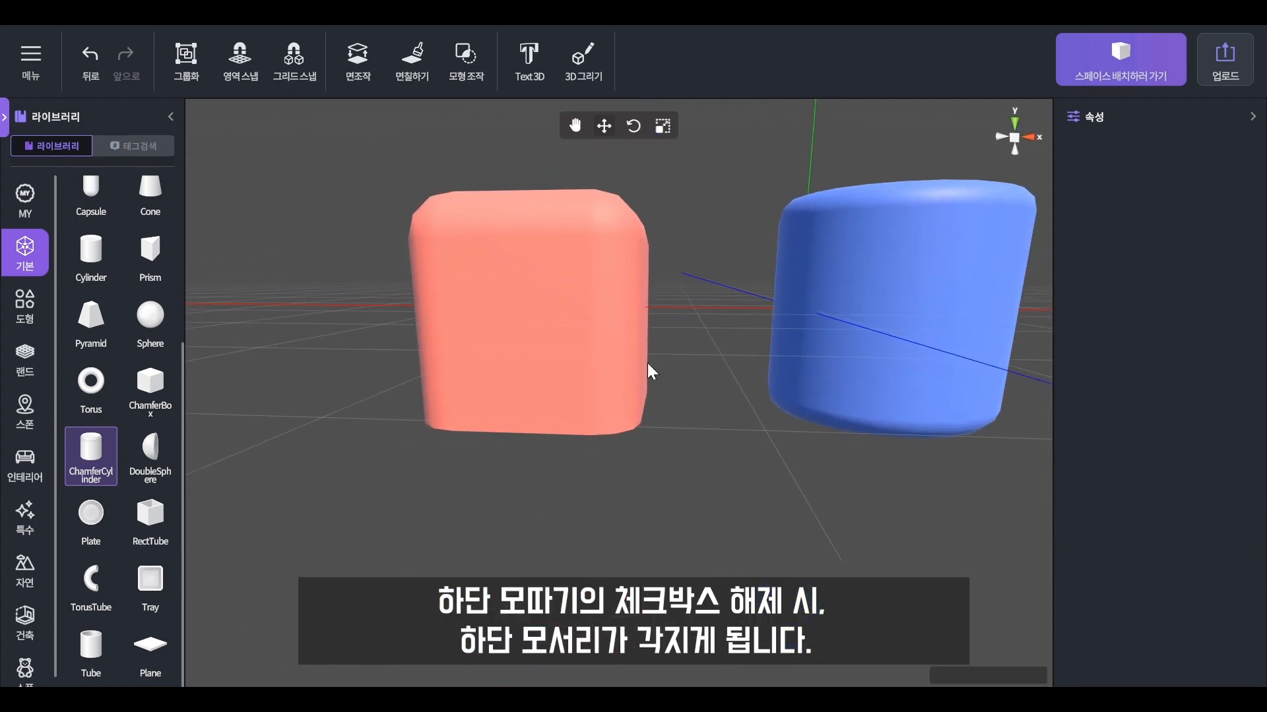
click(611, 387)
click(1137, 515)
drag(620, 420, 640, 474)
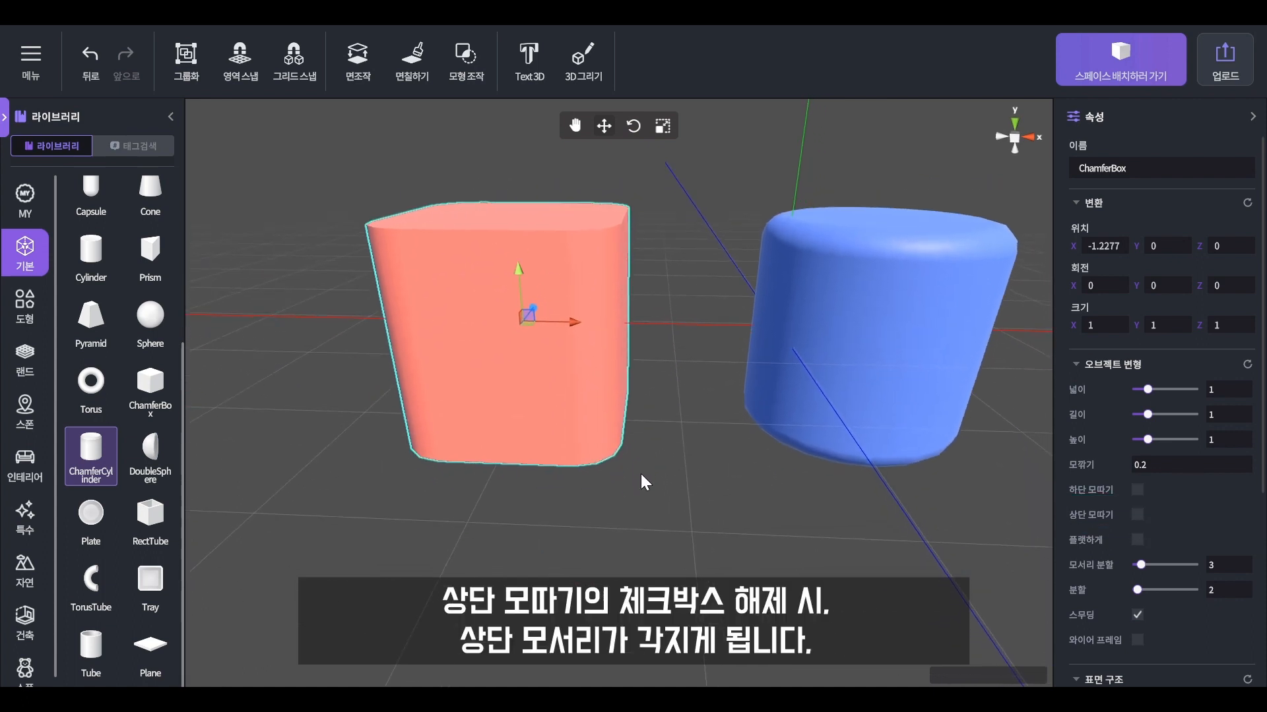
- Try the flat option (플랫하게) on the ChamferBox by toggling it on and off twice, leaving it off
click(1137, 539)
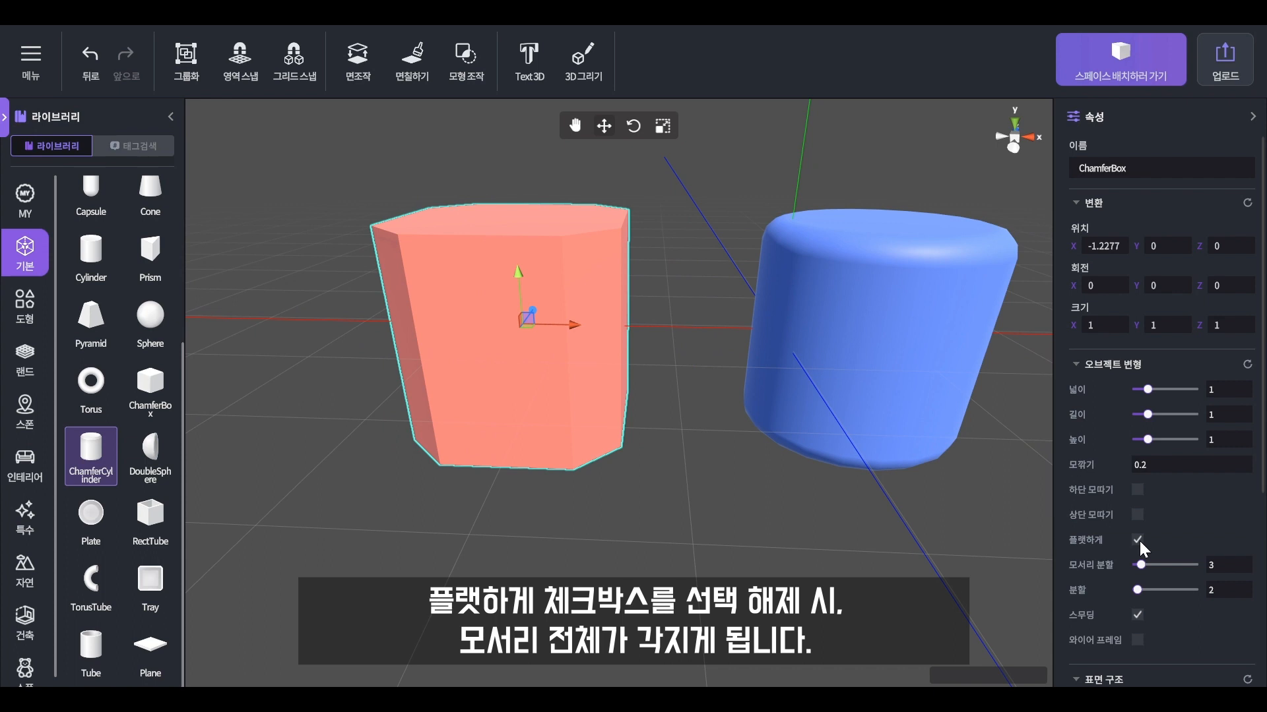
click(1138, 540)
click(1137, 539)
click(1138, 541)
click(795, 511)
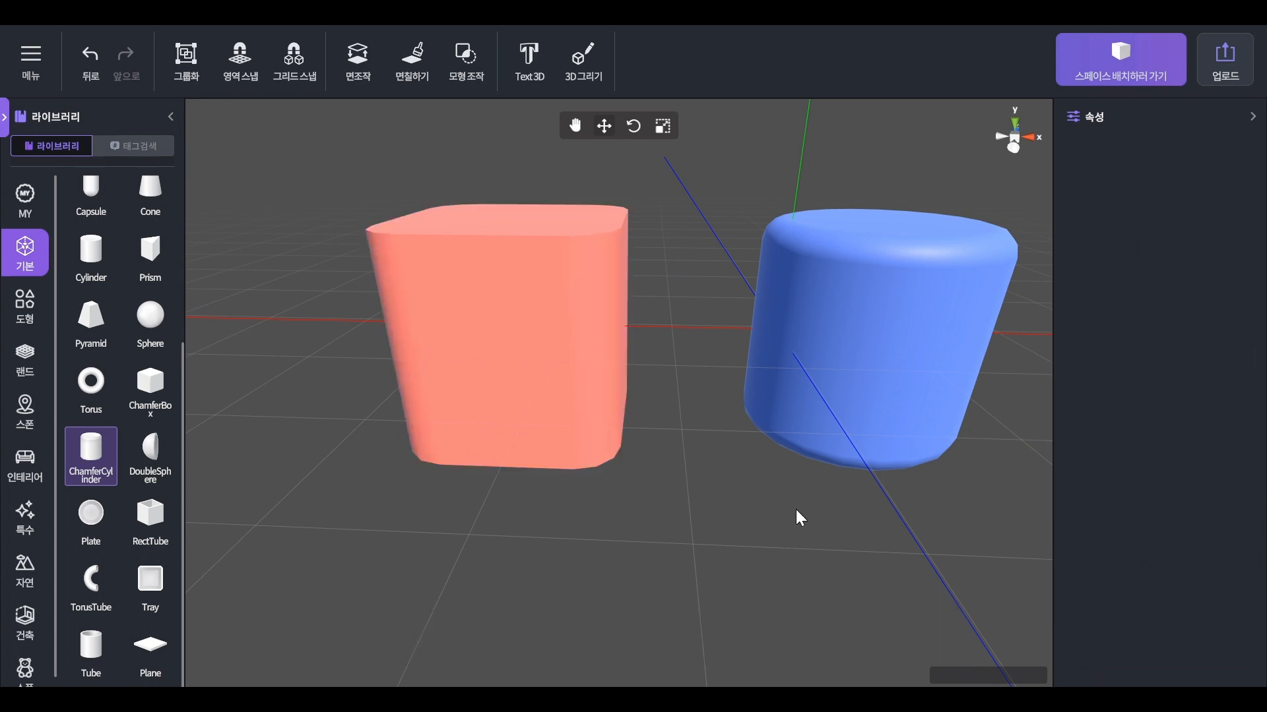
- Try varying the ChamferCylinder's chamfer amount (모깎기) and bring it back to 0.1
middle_drag(796, 510, 710, 516)
click(838, 350)
middle_drag(837, 353, 758, 393)
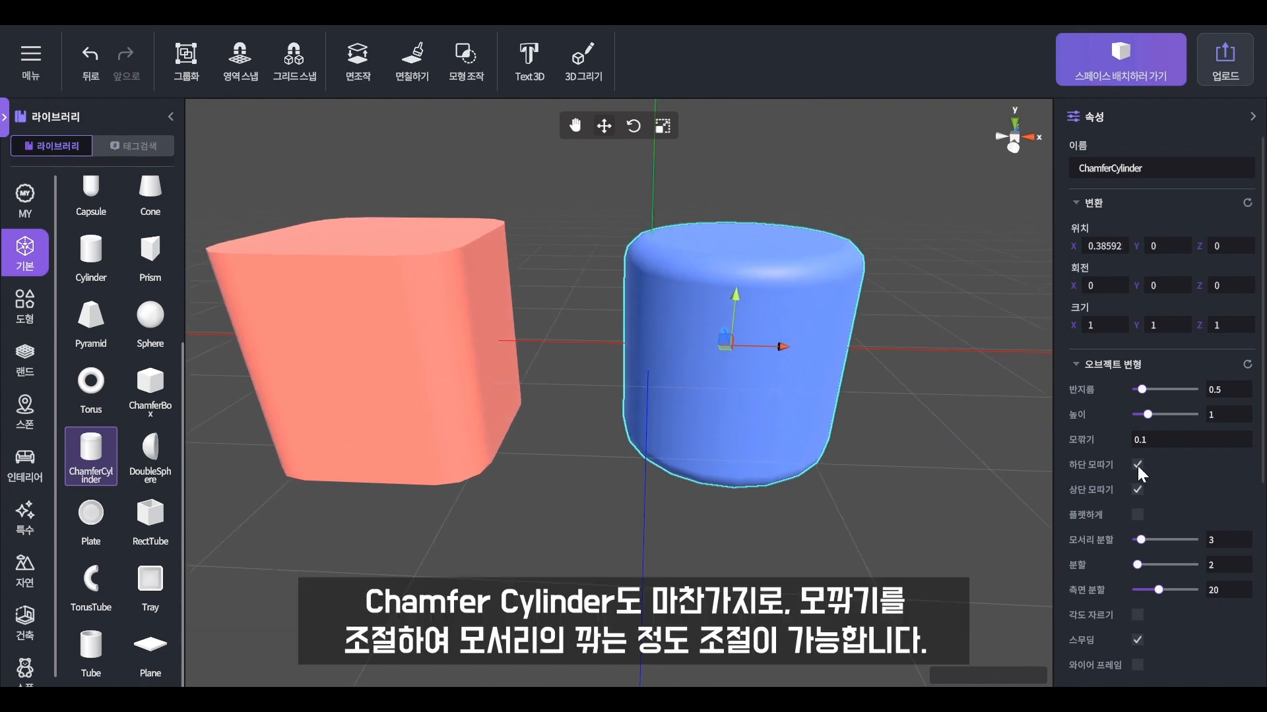
drag(1080, 440, 1082, 440)
- Toggle the ChamferCylinder's bottom chamfer, top chamfer and flat options one by one, restoring each to its original setting
click(1137, 465)
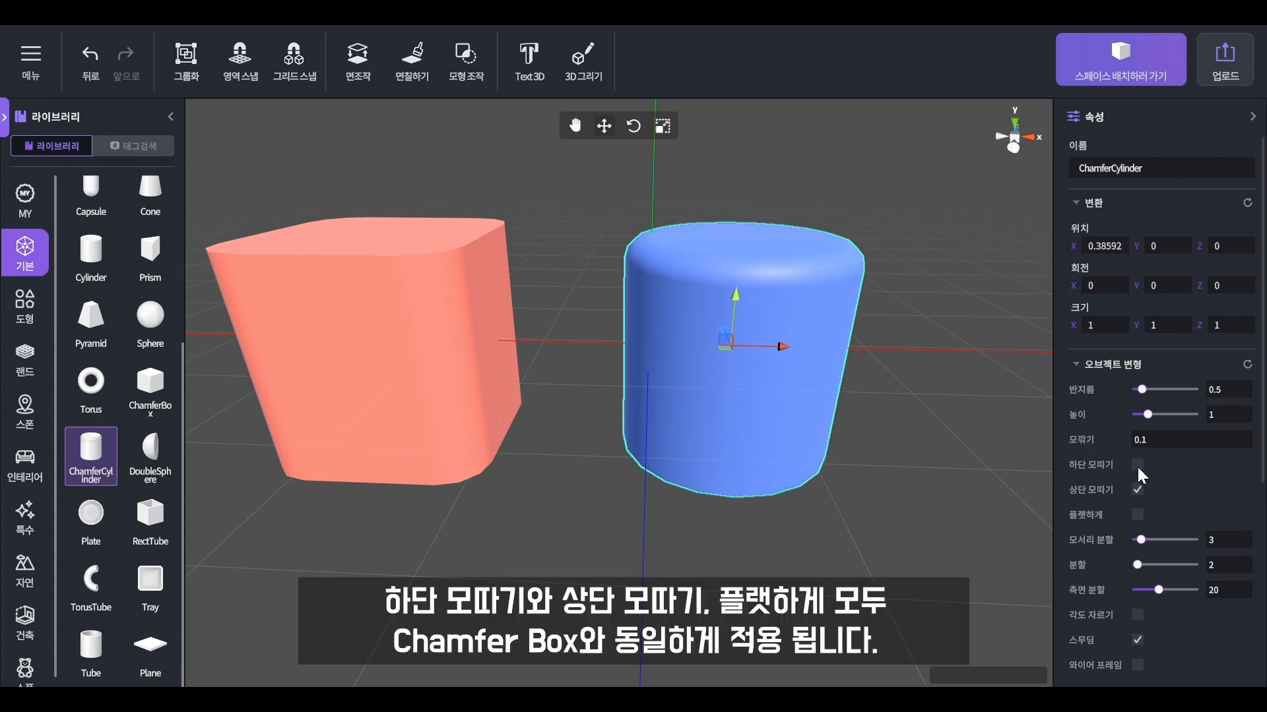
click(1137, 465)
click(1136, 490)
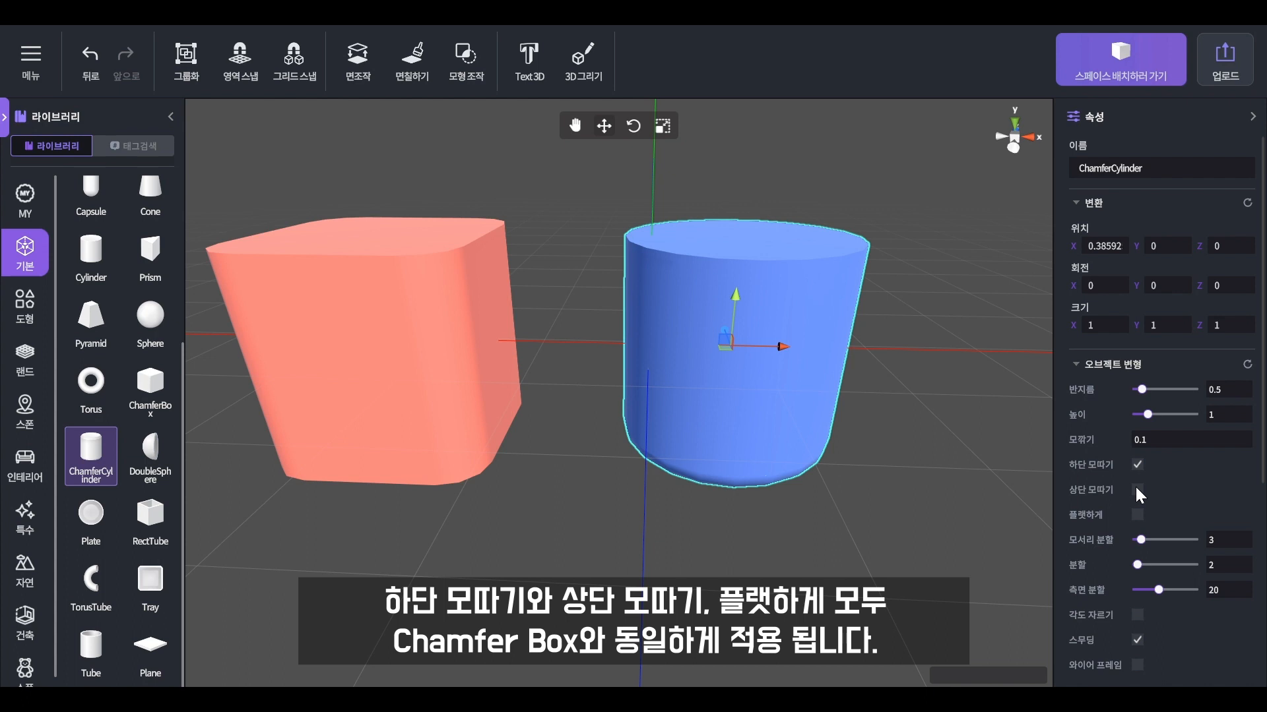
click(1136, 491)
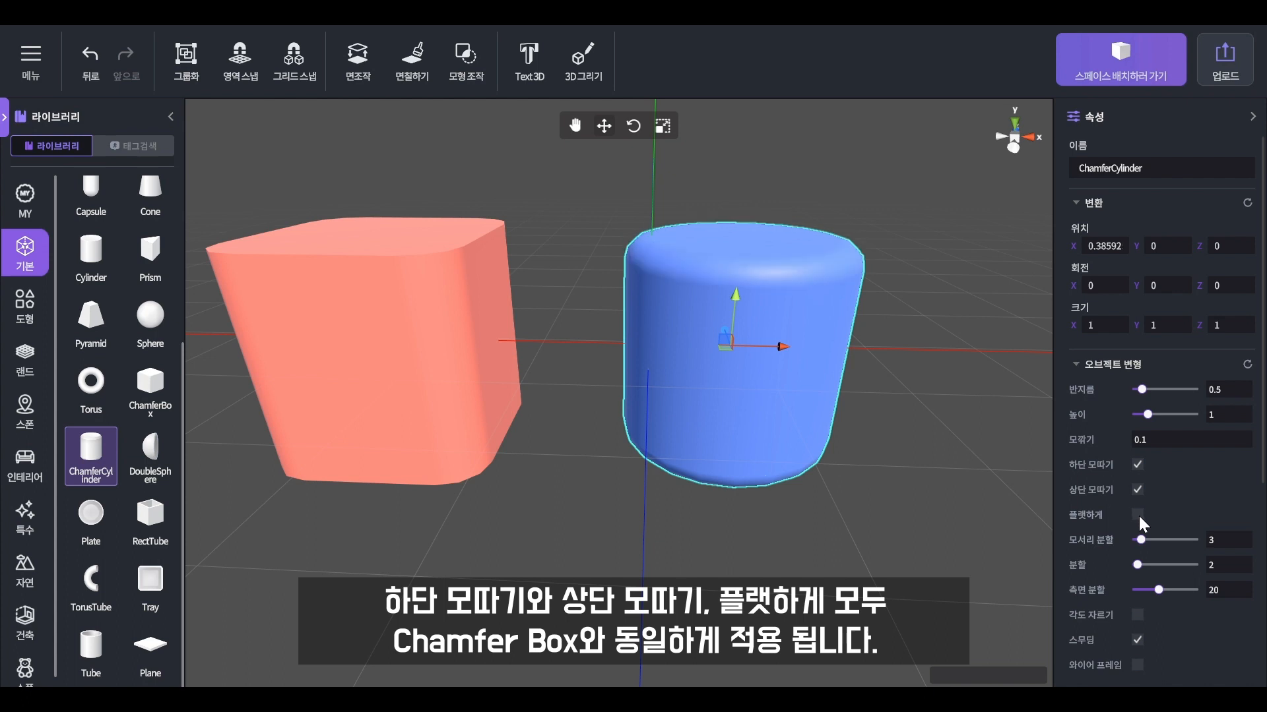
click(1137, 515)
click(1137, 515)
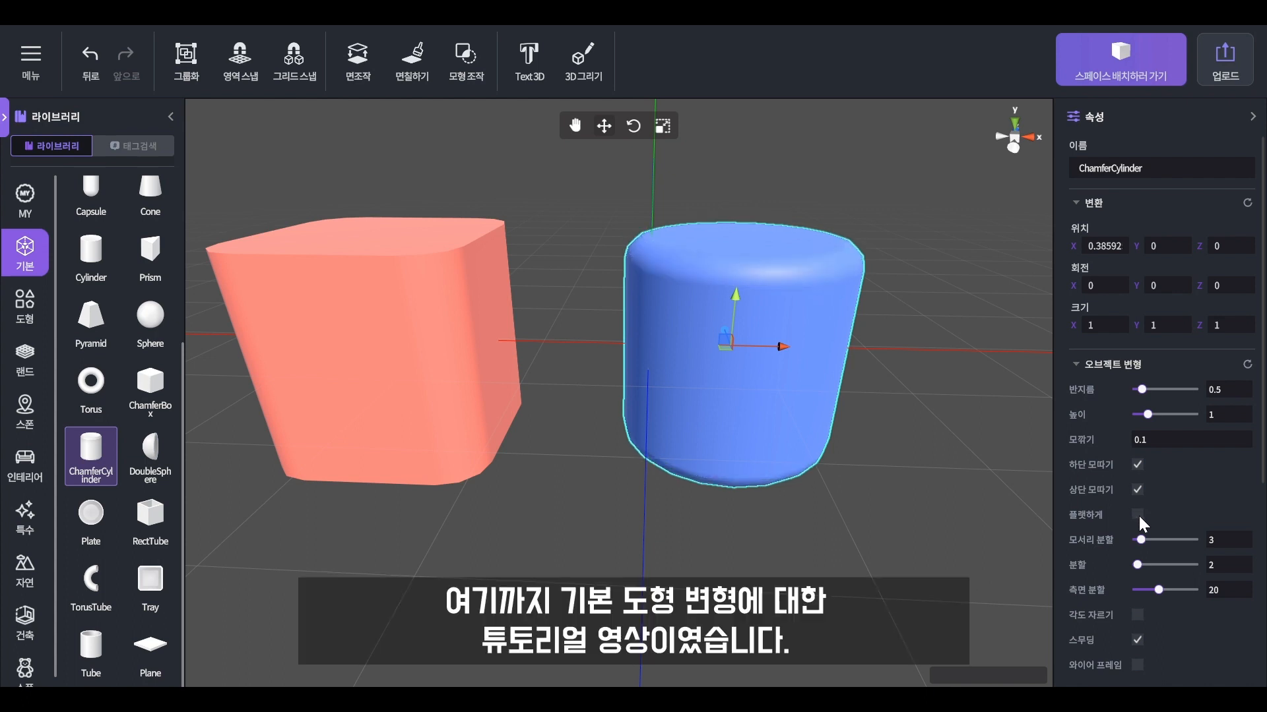
scroll(821, 475, down, 5)
drag(834, 475, 1009, 475)
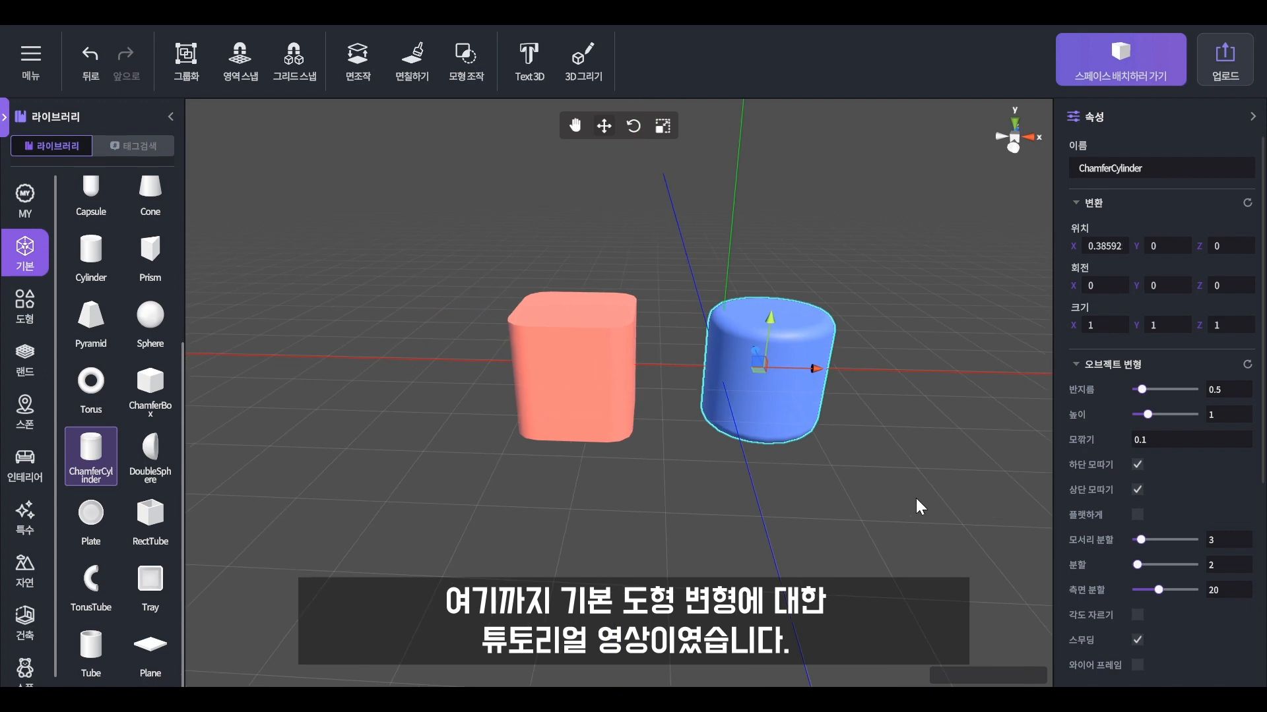
click(918, 520)
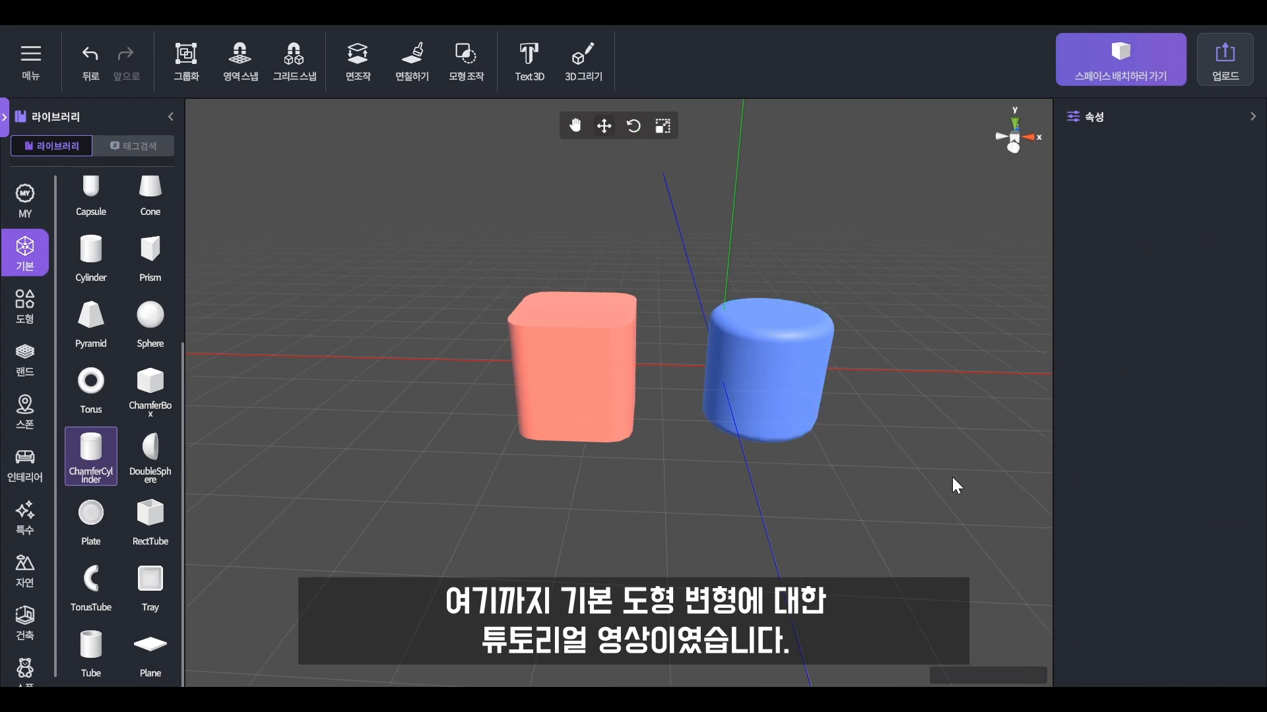